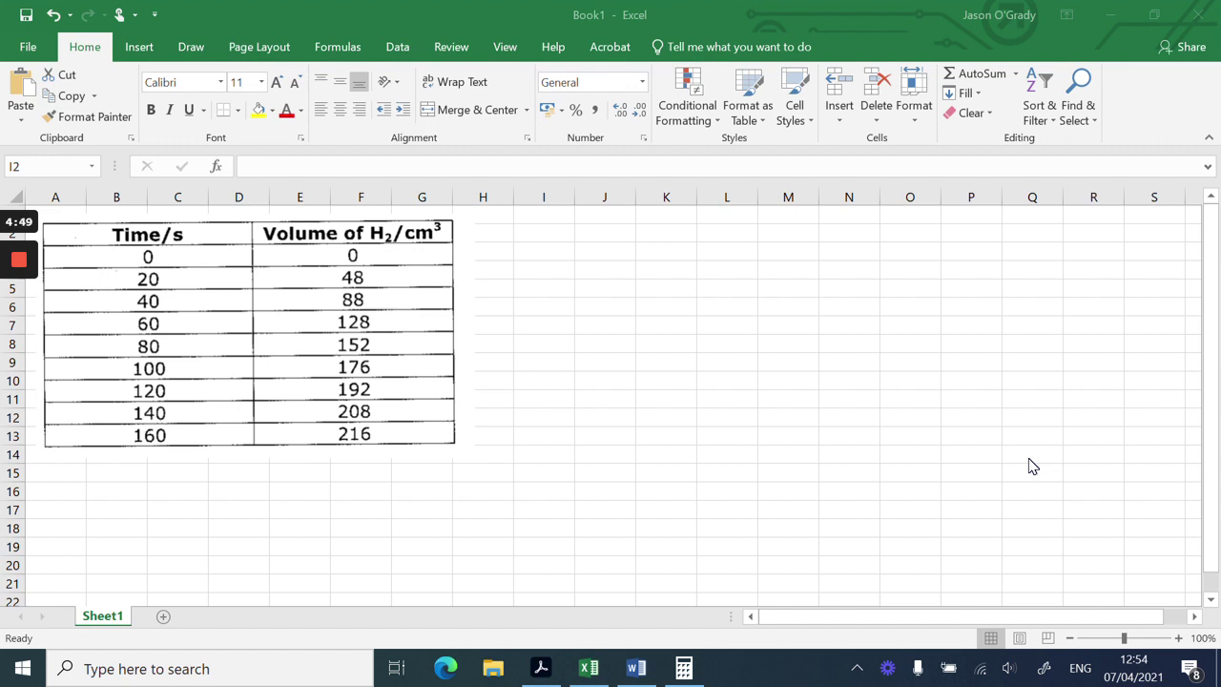
# Step: Bring up the worksheet PDF in Acrobat at page 1's time–hydrogen volume results table
pyautogui.click(541, 670)
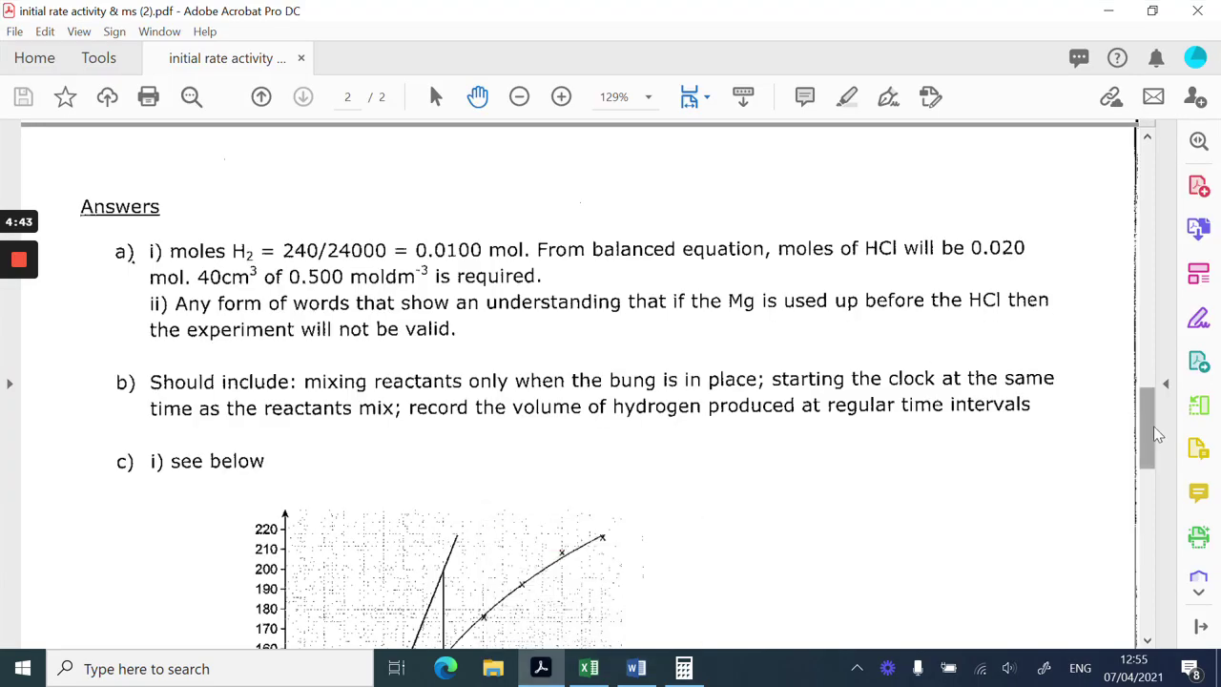
pyautogui.moveTo(1157, 434); pyautogui.dragTo(1149, 291)
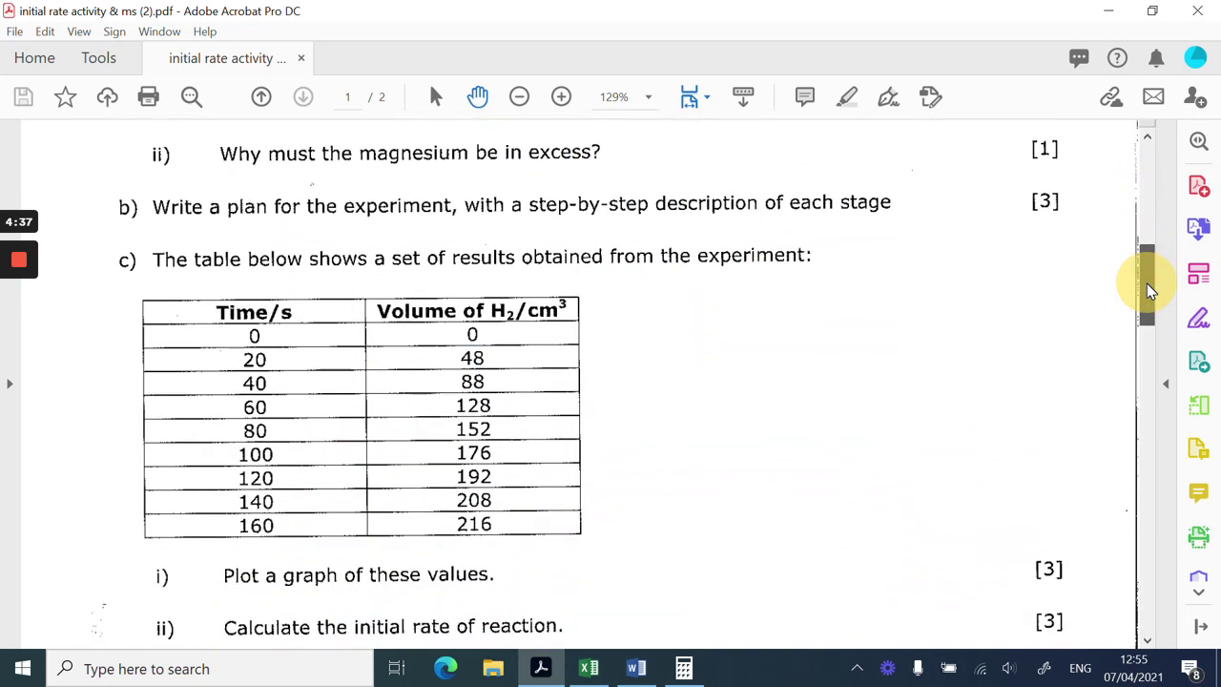
# Step: Enter the headings 'Time' in I2 and 'Volume of hydrogen' in J2, widening column J
pyautogui.click(588, 667)
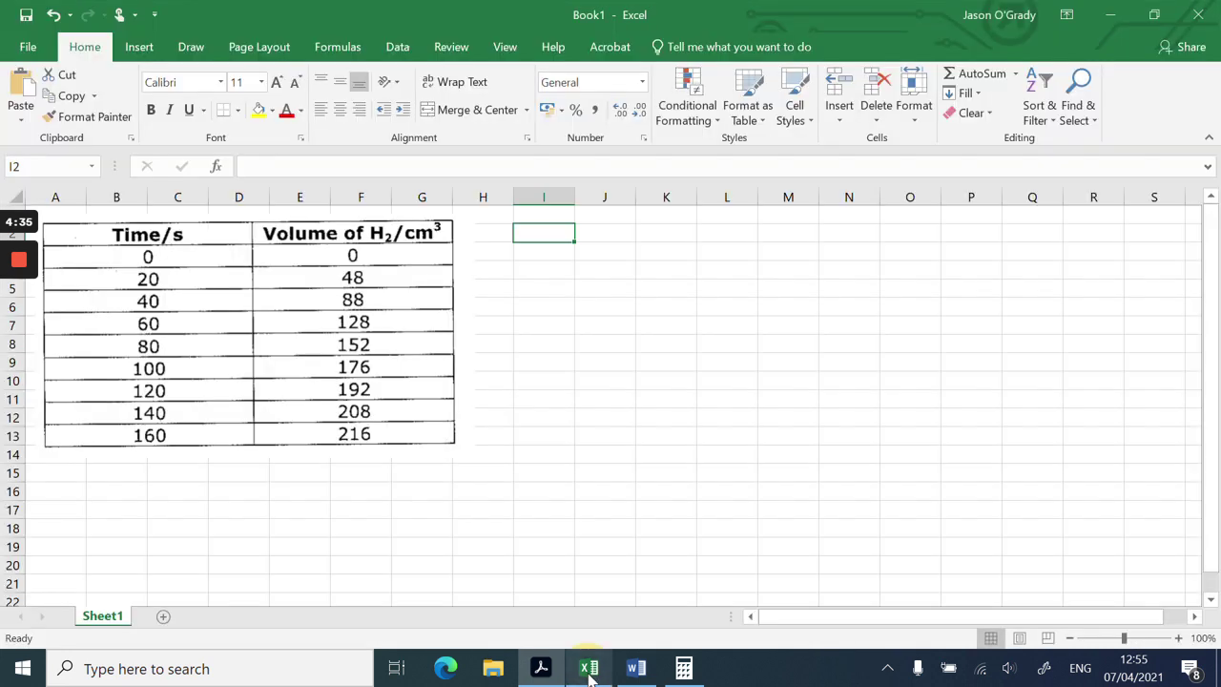
pyautogui.click(534, 234)
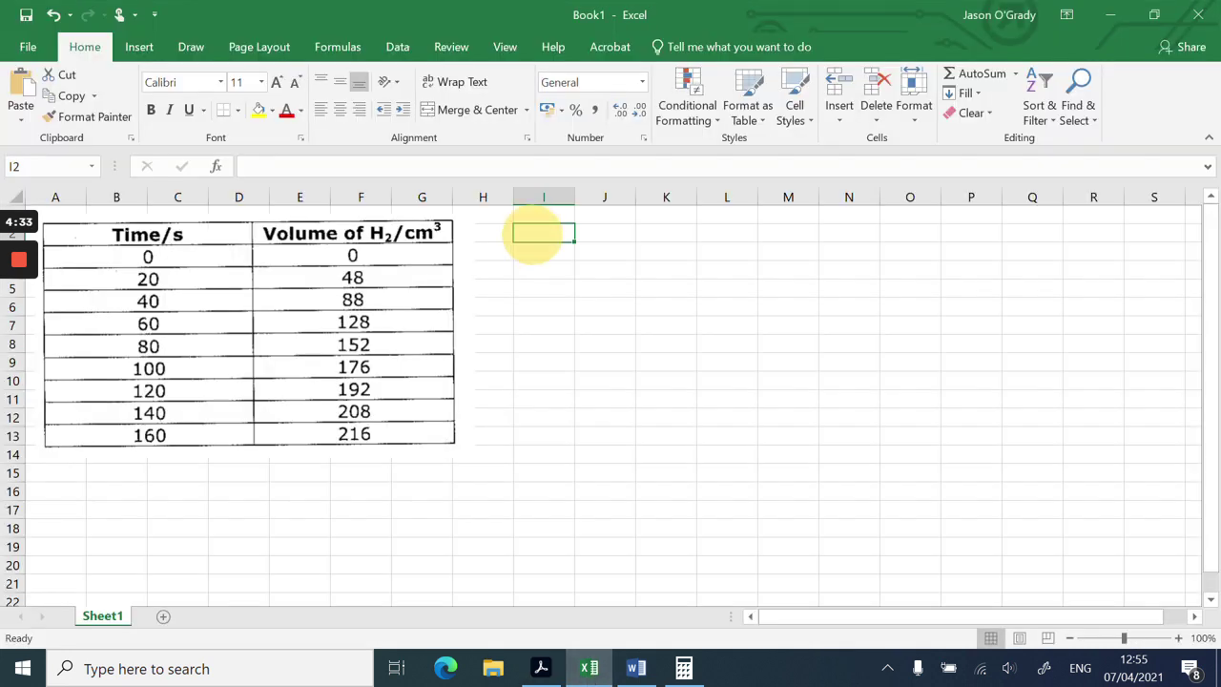
pyautogui.write('Time')
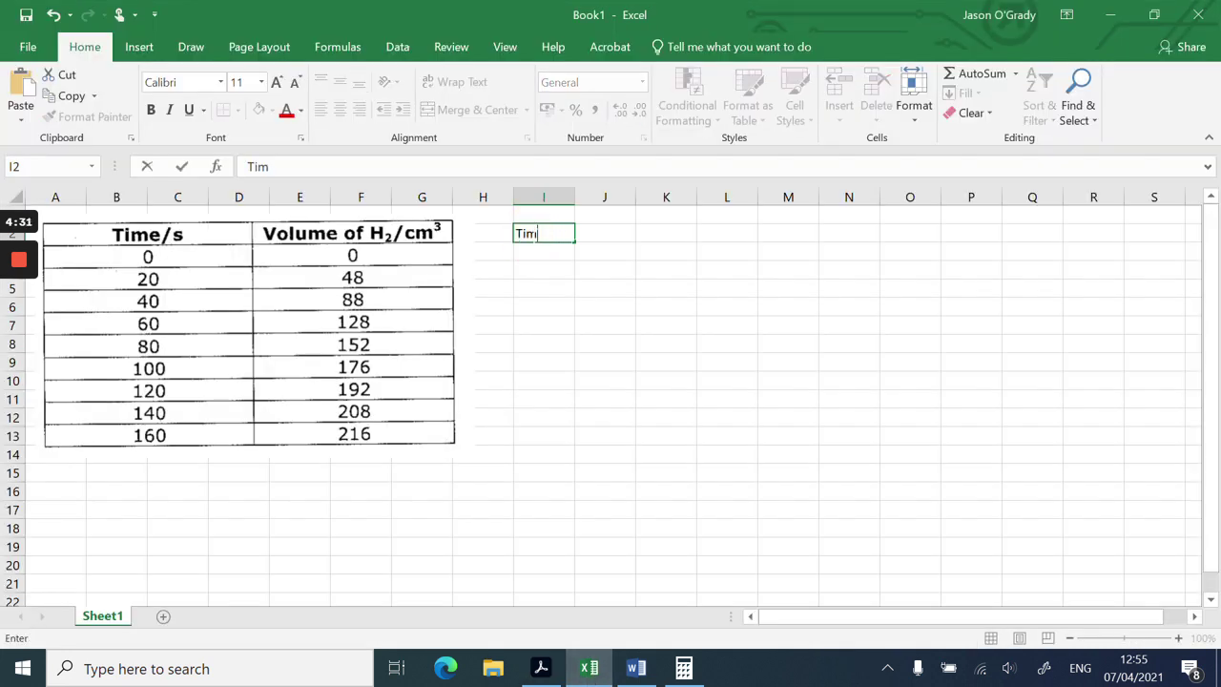
pyautogui.click(596, 233)
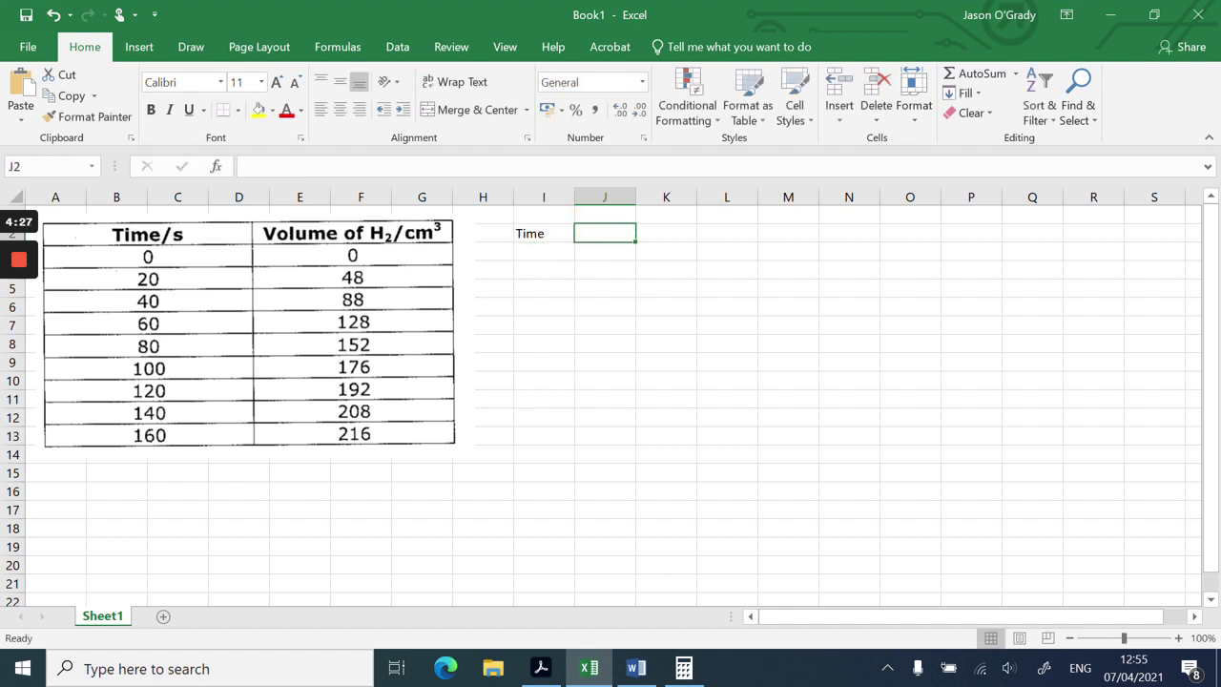
pyautogui.moveTo(635, 197); pyautogui.dragTo(699, 194)
pyautogui.click(595, 235)
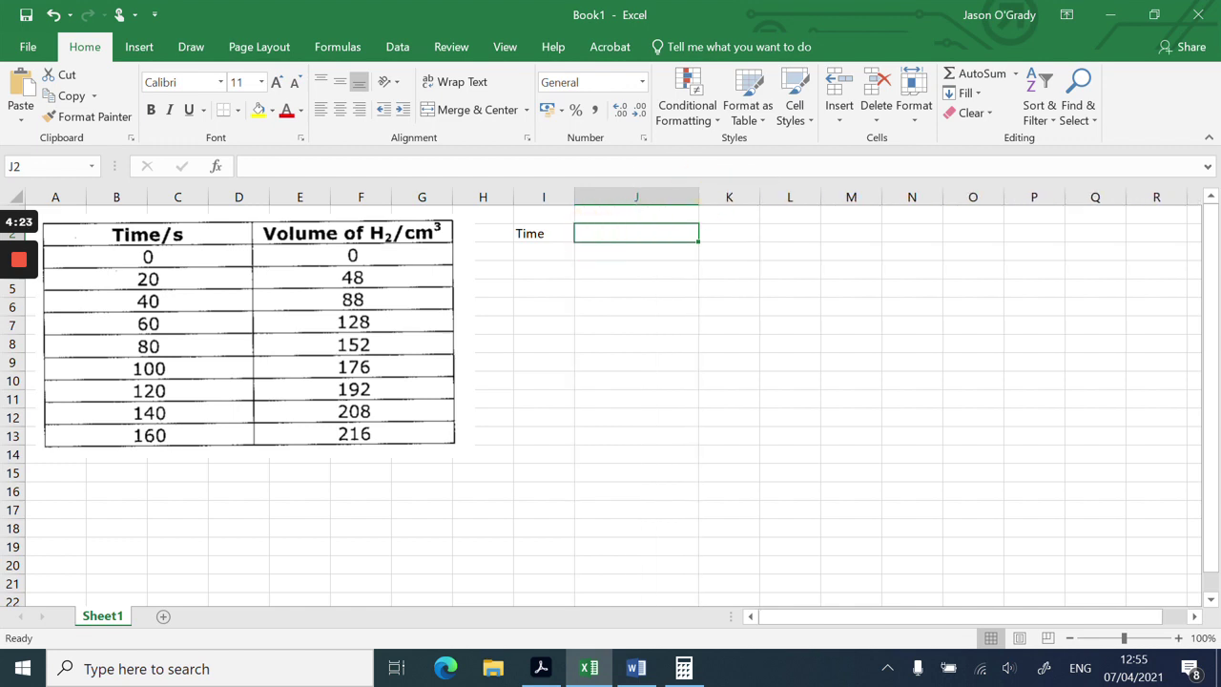
pyautogui.write('Volume of hysro')
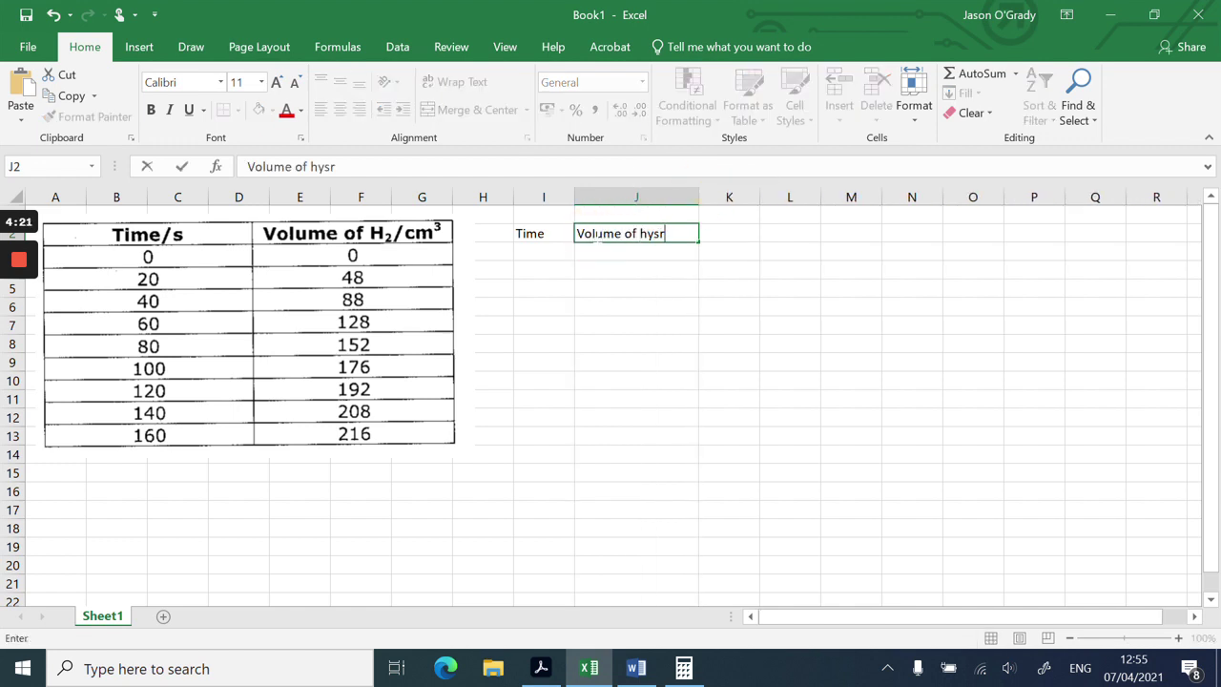
pyautogui.press('BackSpace')
pyautogui.press('BackSpace')
pyautogui.press('BackSpace')
pyautogui.write('do')
pyautogui.press('BackSpace')
pyautogui.write('o')
pyautogui.press('BackSpace')
pyautogui.write('rogen')
pyautogui.press('Tab')
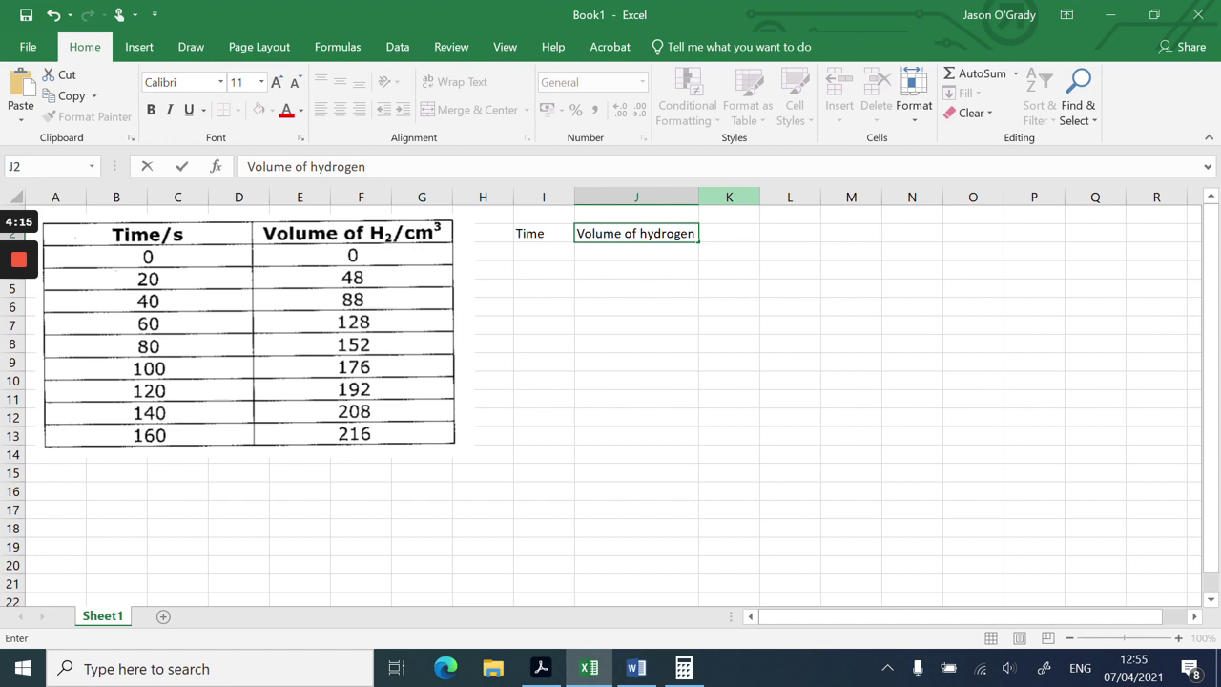
# Step: Add units so the headings read 'Time(s)' and 'Volume of hydrogen (cm3)', widening column J to fit
pyautogui.click(544, 233)
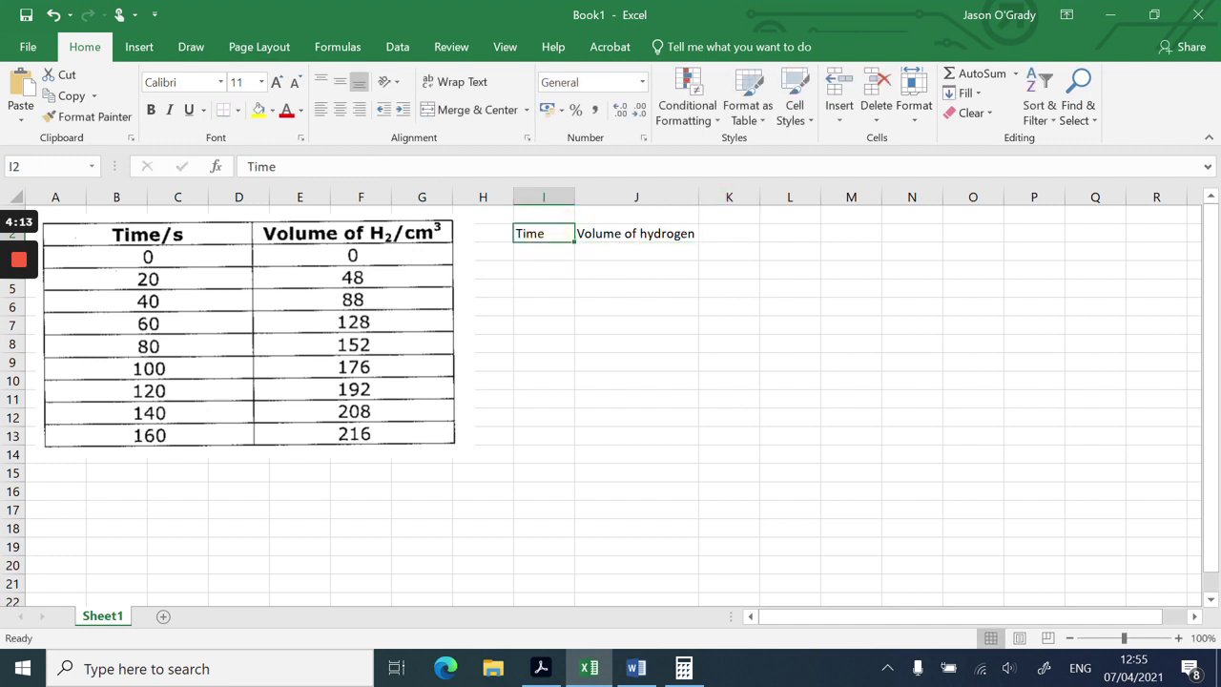
pyautogui.click(435, 167)
pyautogui.write('(s')
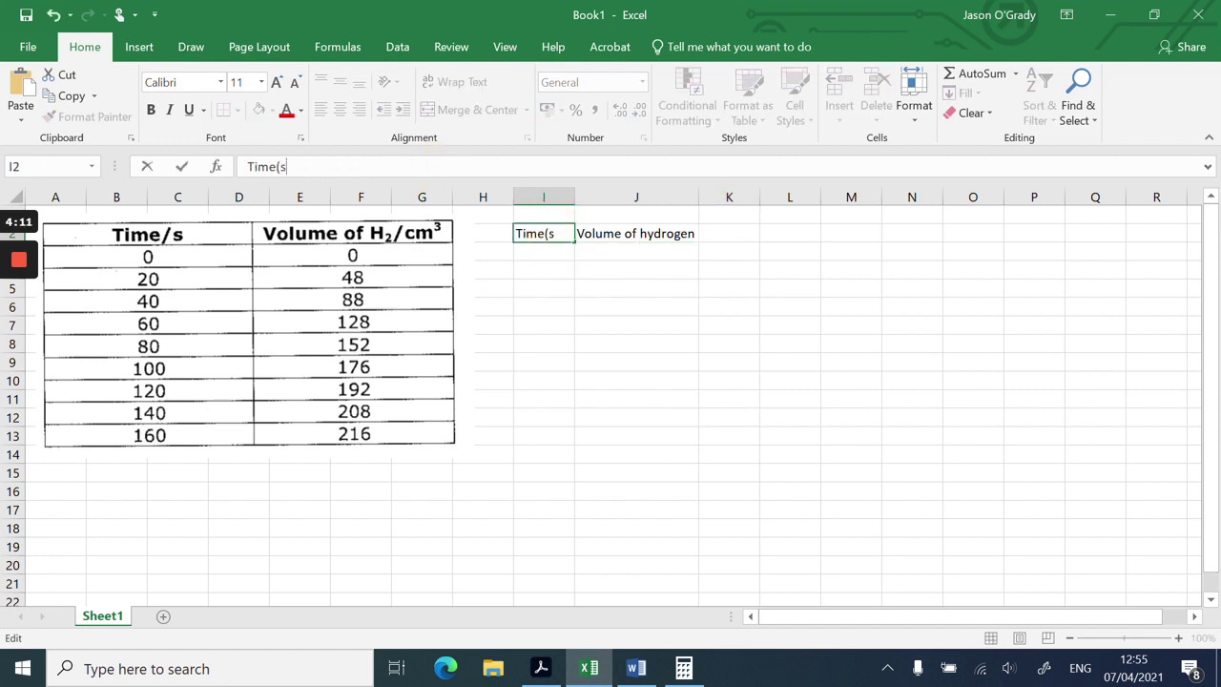
pyautogui.write(')')
pyautogui.press('Tab')
pyautogui.click(464, 167)
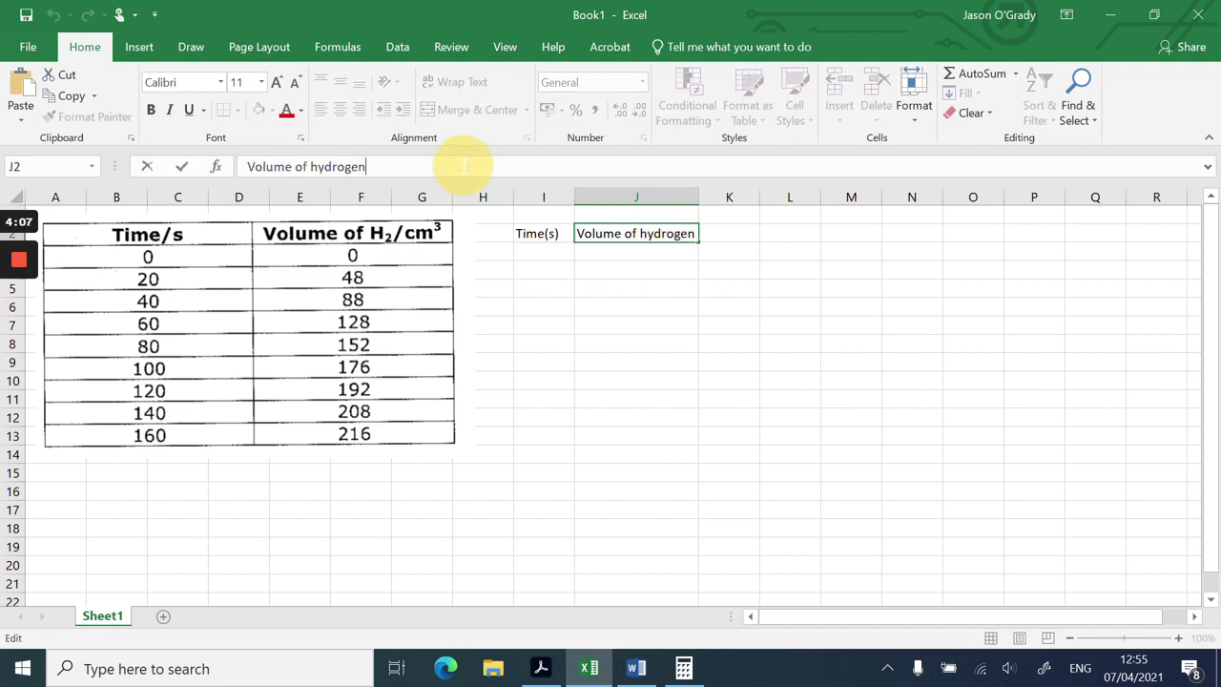
pyautogui.write('(cm3)')
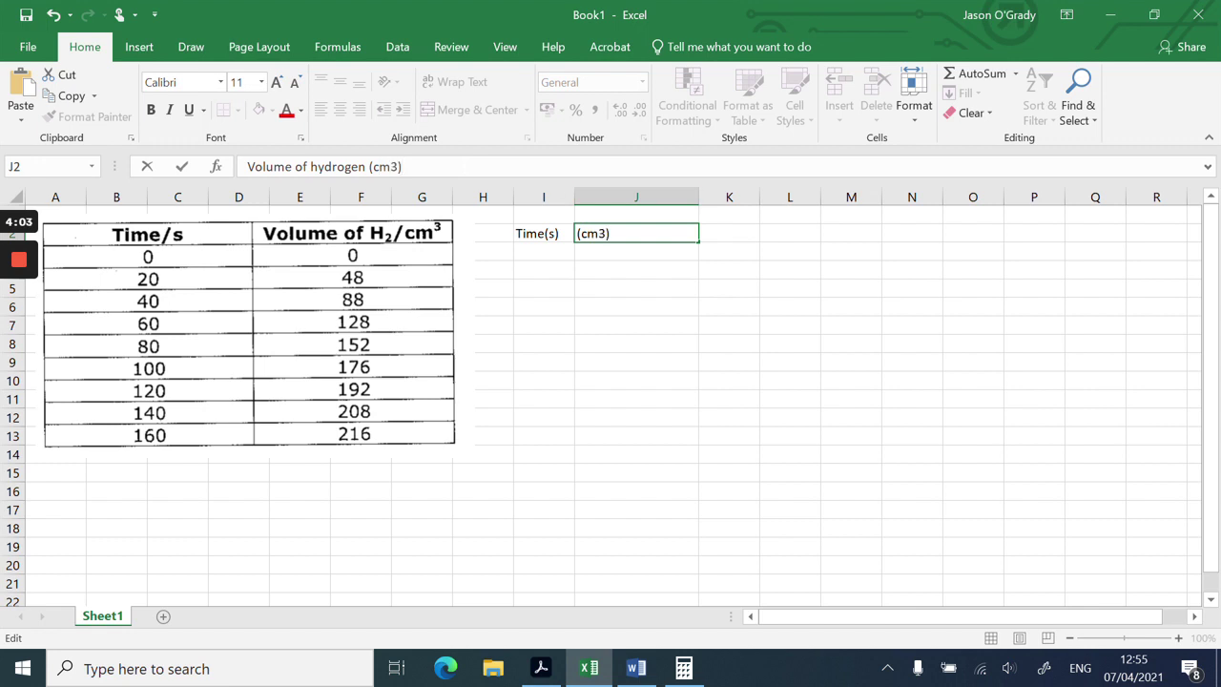
pyautogui.press('Tab')
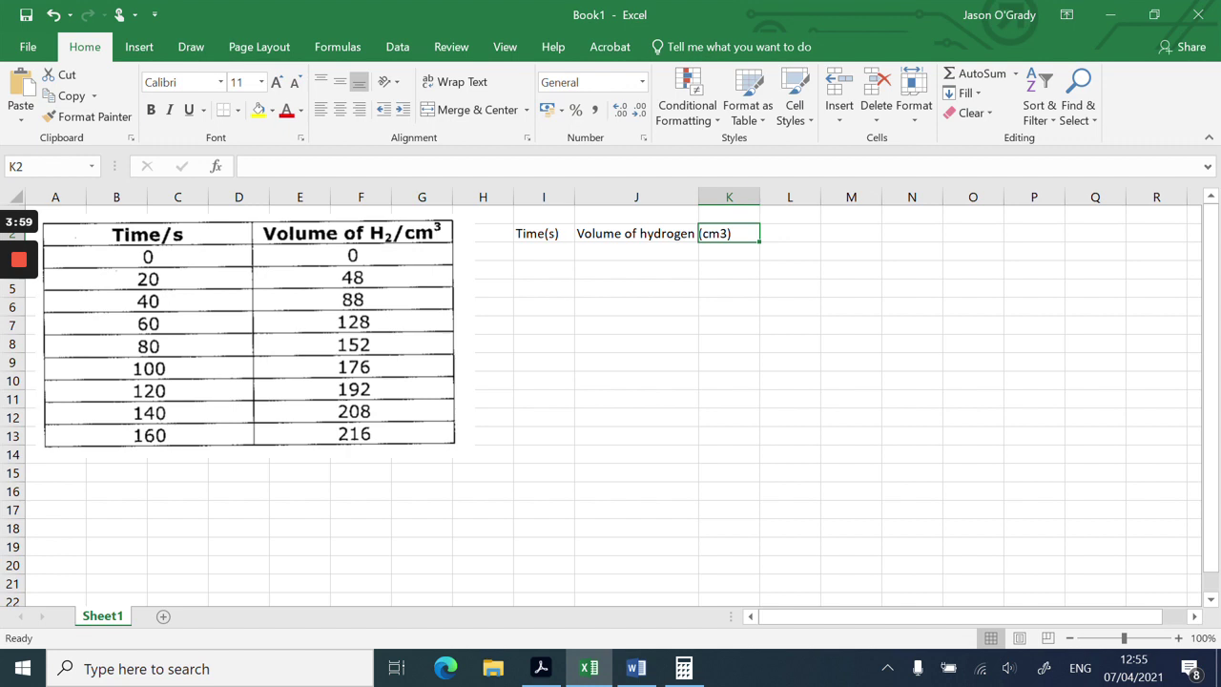
pyautogui.moveTo(698, 196); pyautogui.dragTo(762, 197)
# Step: Enter the times 0, 20, 40, 60, 80, 100, 120, 140, 160 down column I from I3
pyautogui.press('Down')
pyautogui.press('Left')
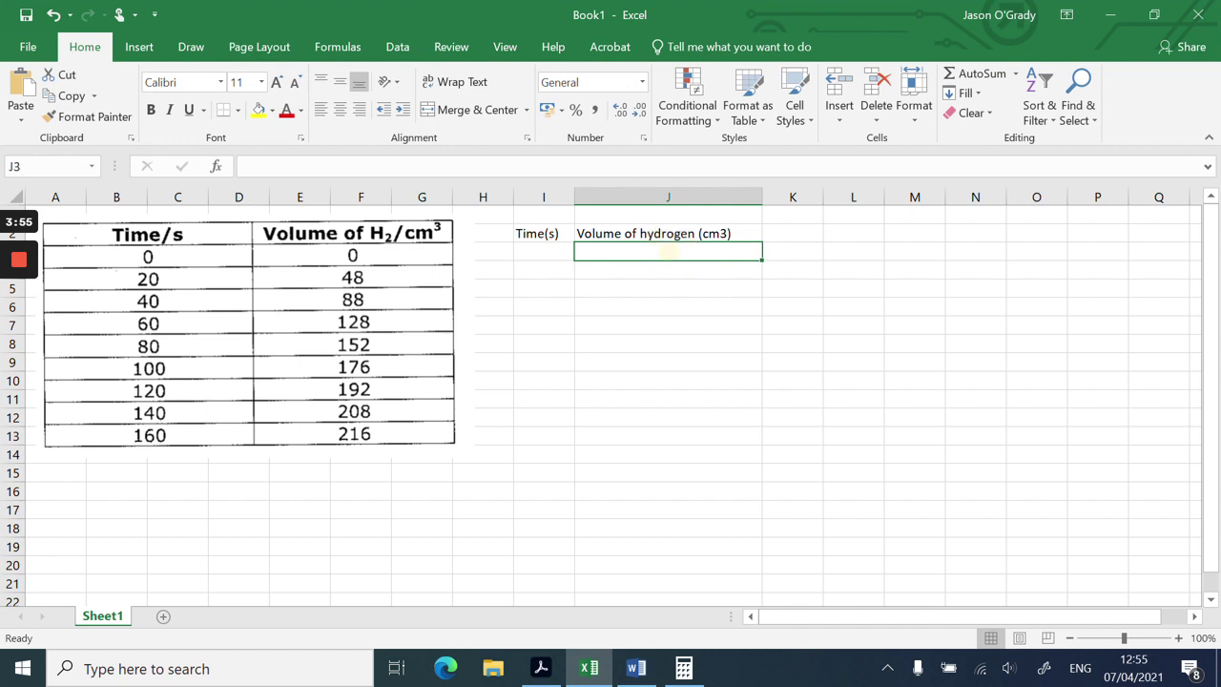
pyautogui.press('Left')
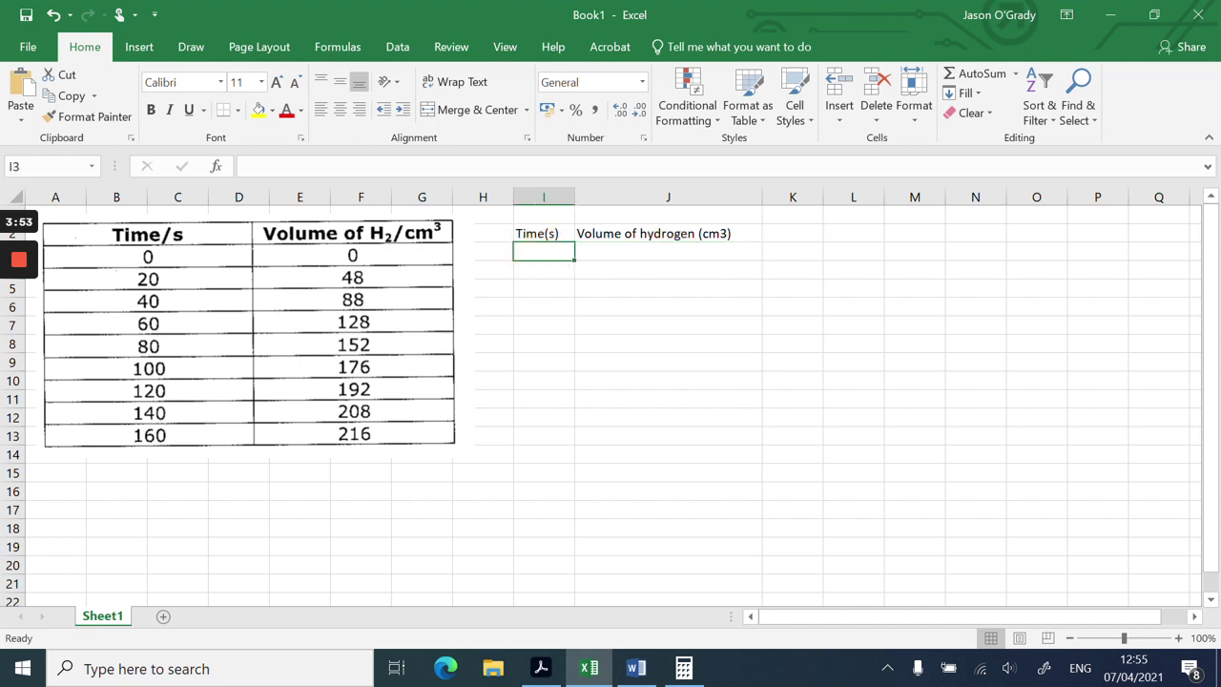
pyautogui.write('0')
pyautogui.press('Return')
pyautogui.write('20')
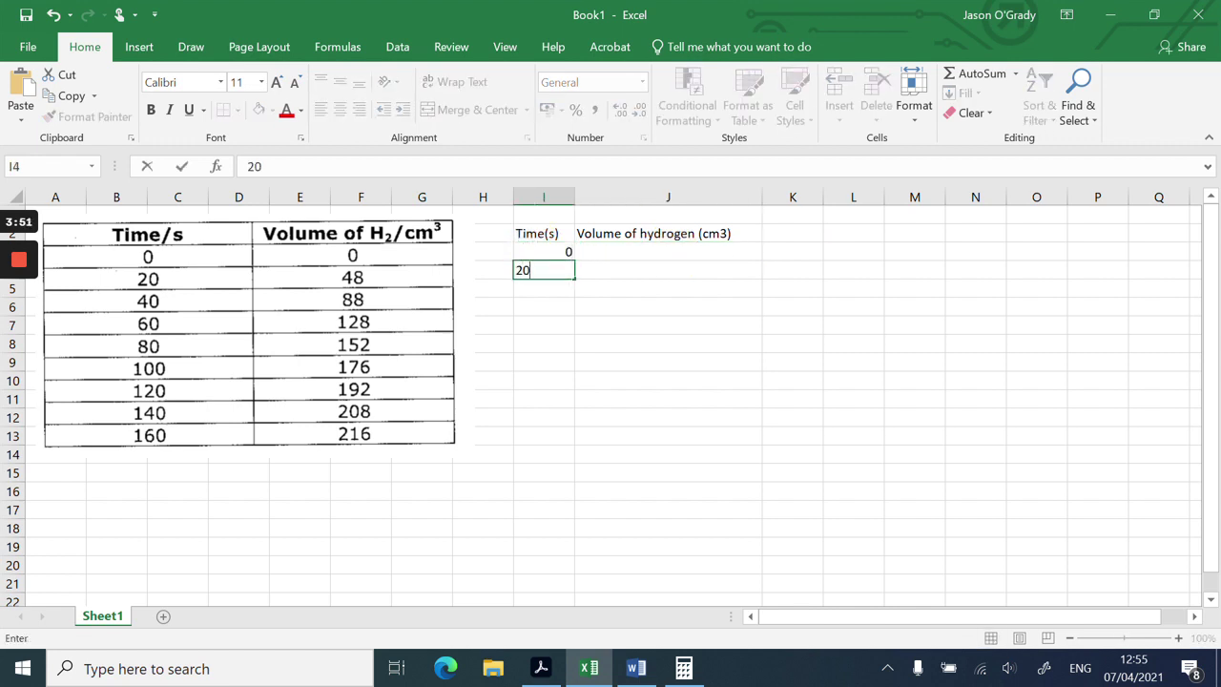
pyautogui.press('Return')
pyautogui.write('40')
pyautogui.press('Return')
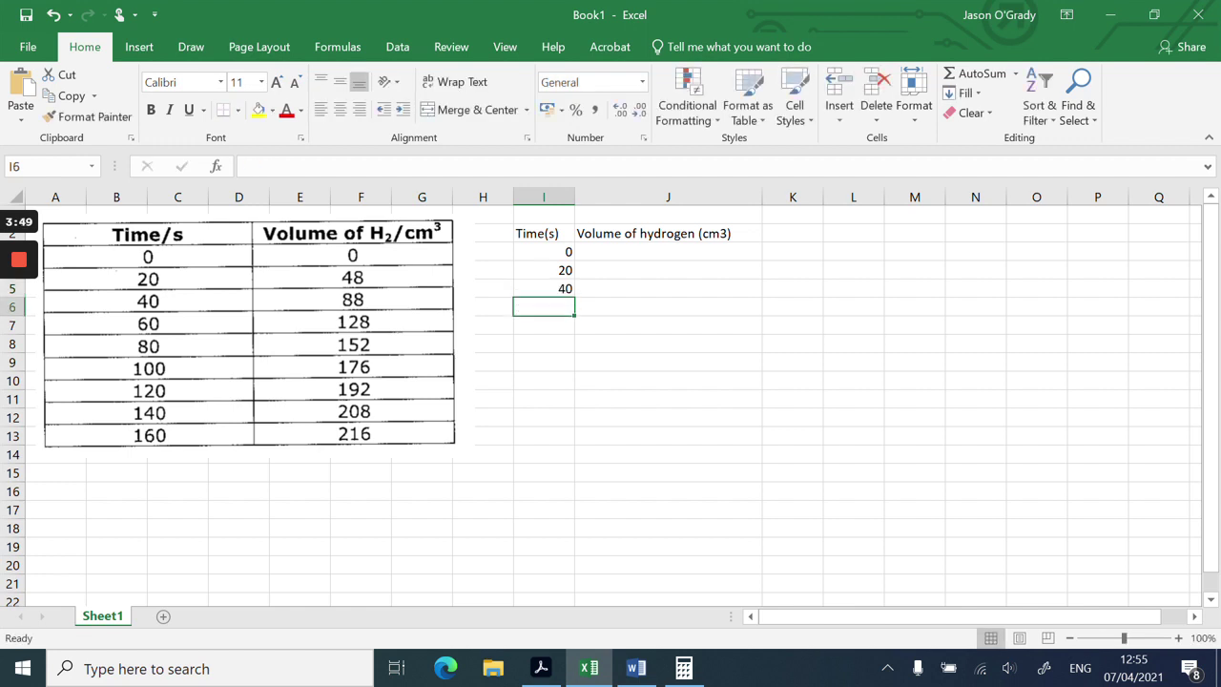
pyautogui.write('60')
pyautogui.press('Return')
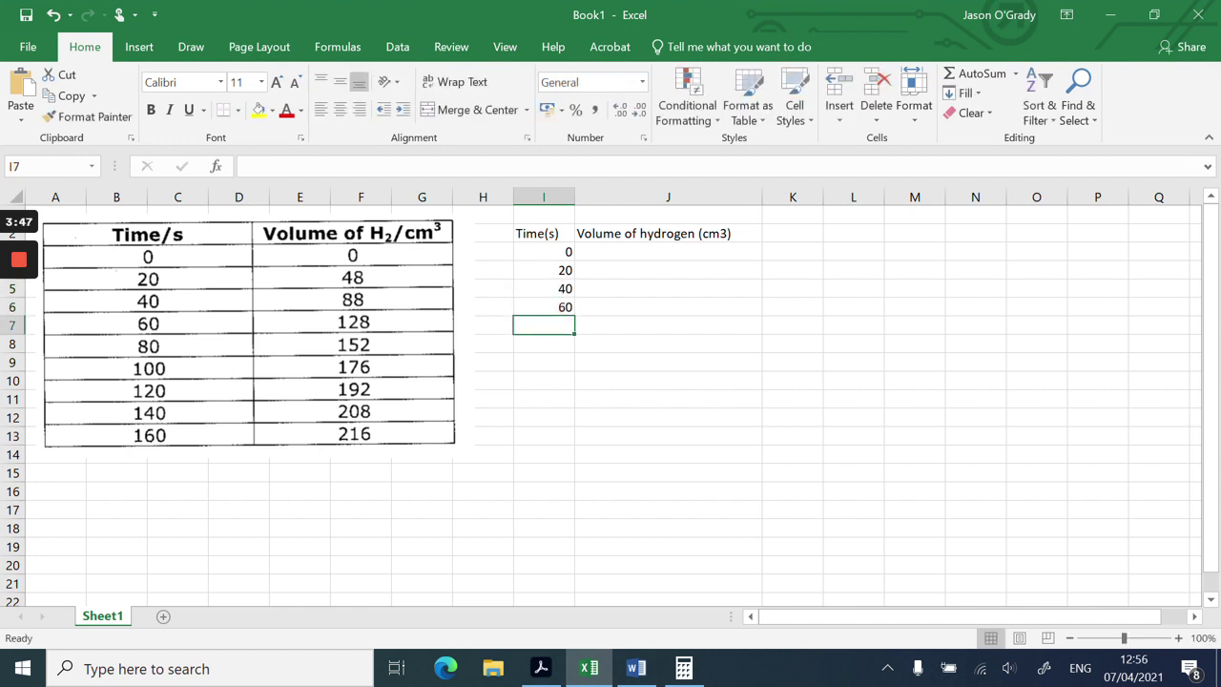
pyautogui.write('80')
pyautogui.press('Return')
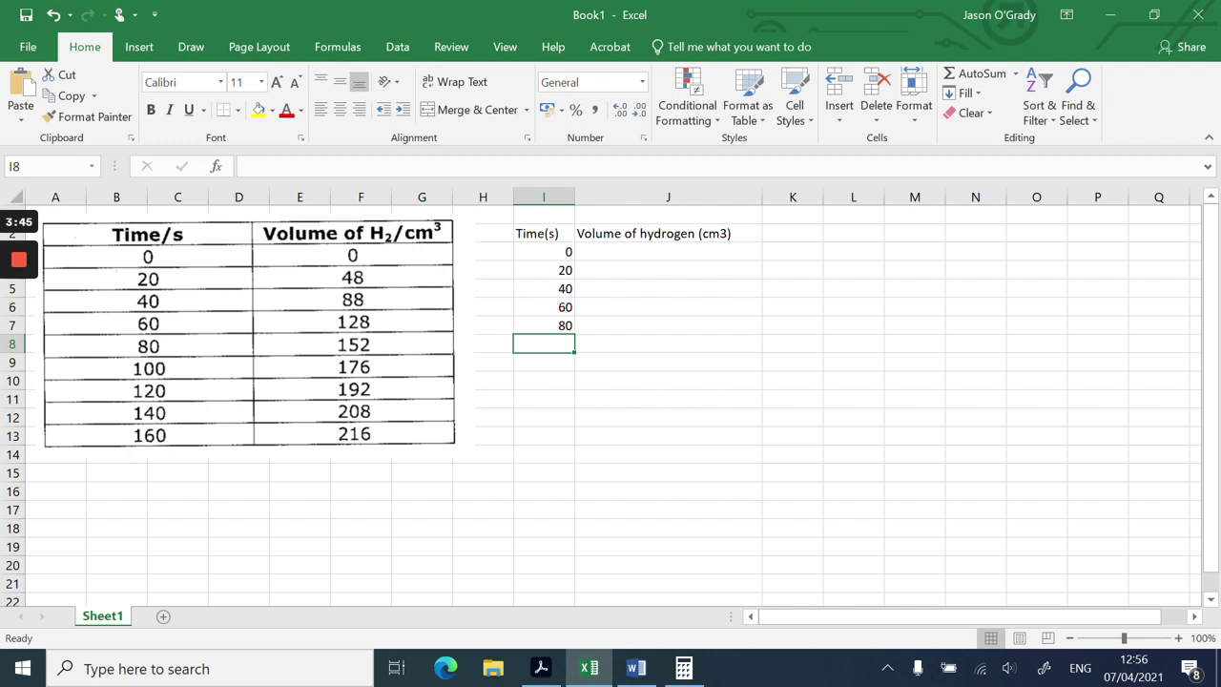
pyautogui.write('100')
pyautogui.press('Return')
pyautogui.write('12')
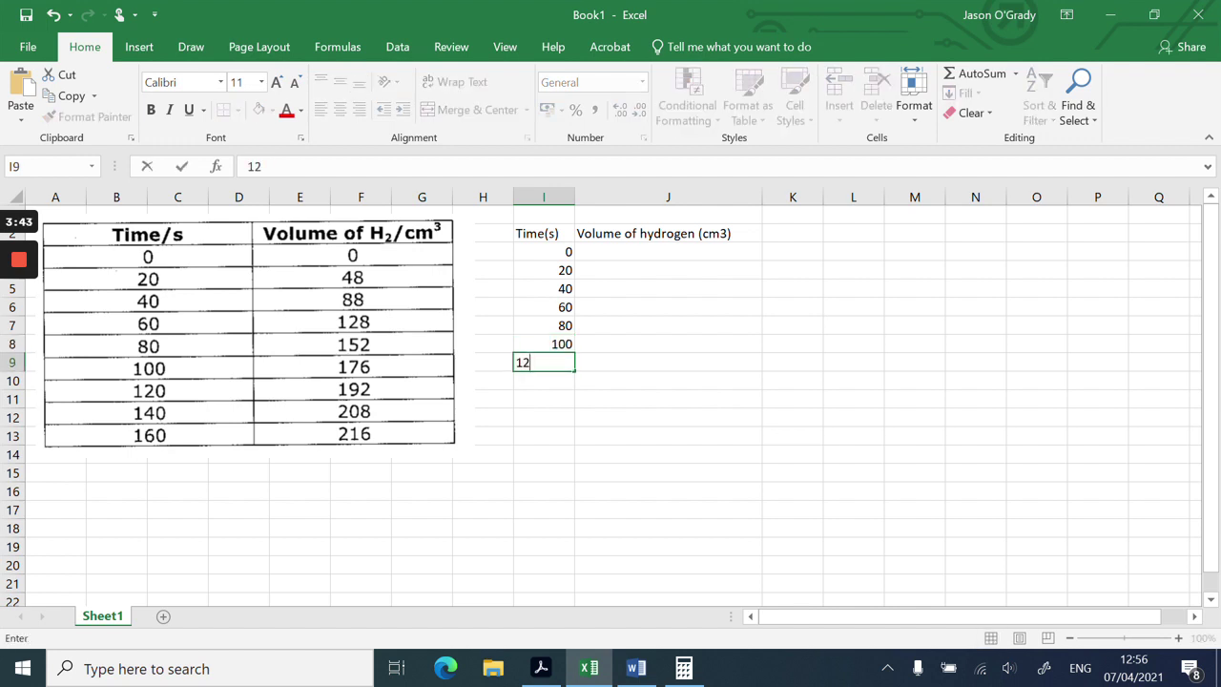
pyautogui.write('0')
pyautogui.press('Return')
pyautogui.write('140')
pyautogui.press('Return')
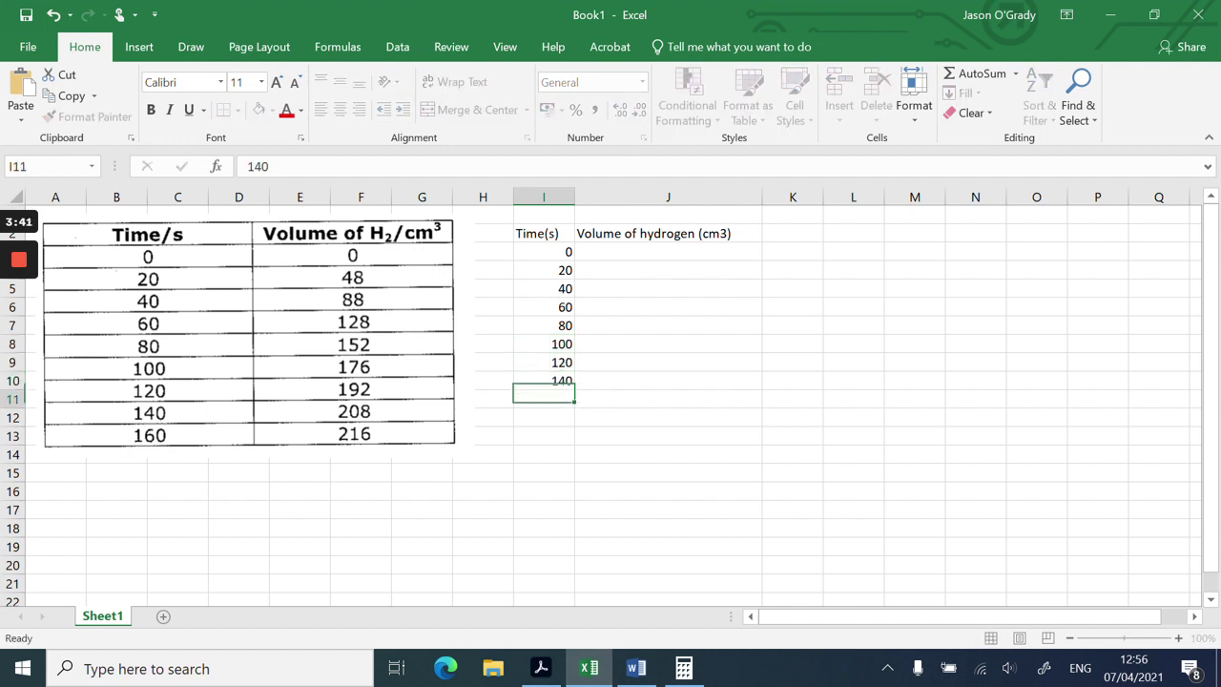
pyautogui.write('160')
pyautogui.press('Tab')
# Step: Enter the volumes 0, 48, 88, 128, 152, 176, 192, 208, 216 down column J from J3
pyautogui.press('Up')
pyautogui.press('Up')
pyautogui.press('Up')
pyautogui.press('Up')
pyautogui.press('Up')
pyautogui.press('Up')
pyautogui.press('Up')
pyautogui.press('Up')
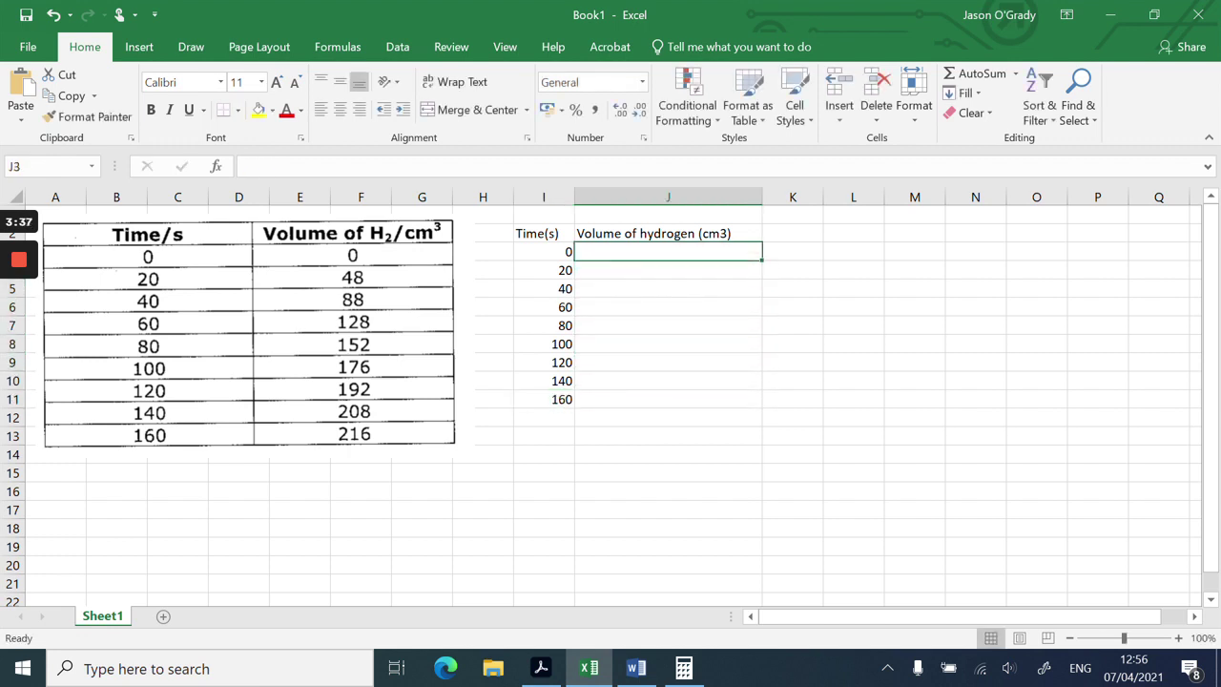
pyautogui.write('0')
pyautogui.press('Return')
pyautogui.write('48')
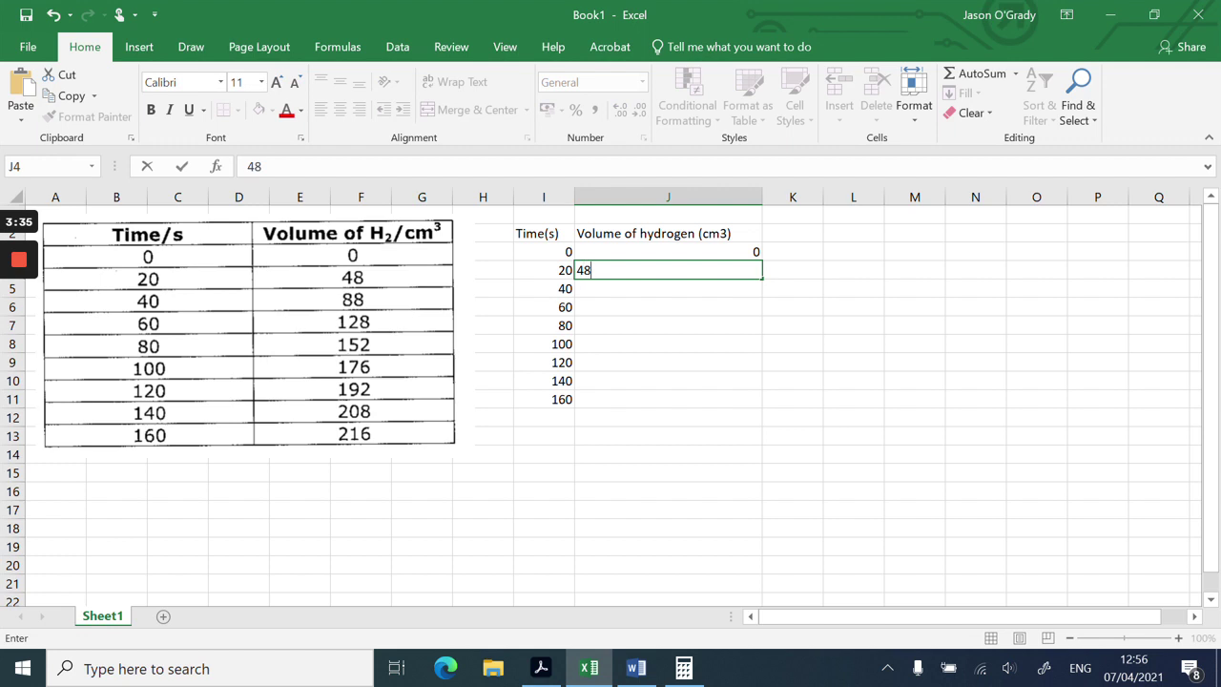
pyautogui.press('Return')
pyautogui.write('88')
pyautogui.press('Return')
pyautogui.write('12')
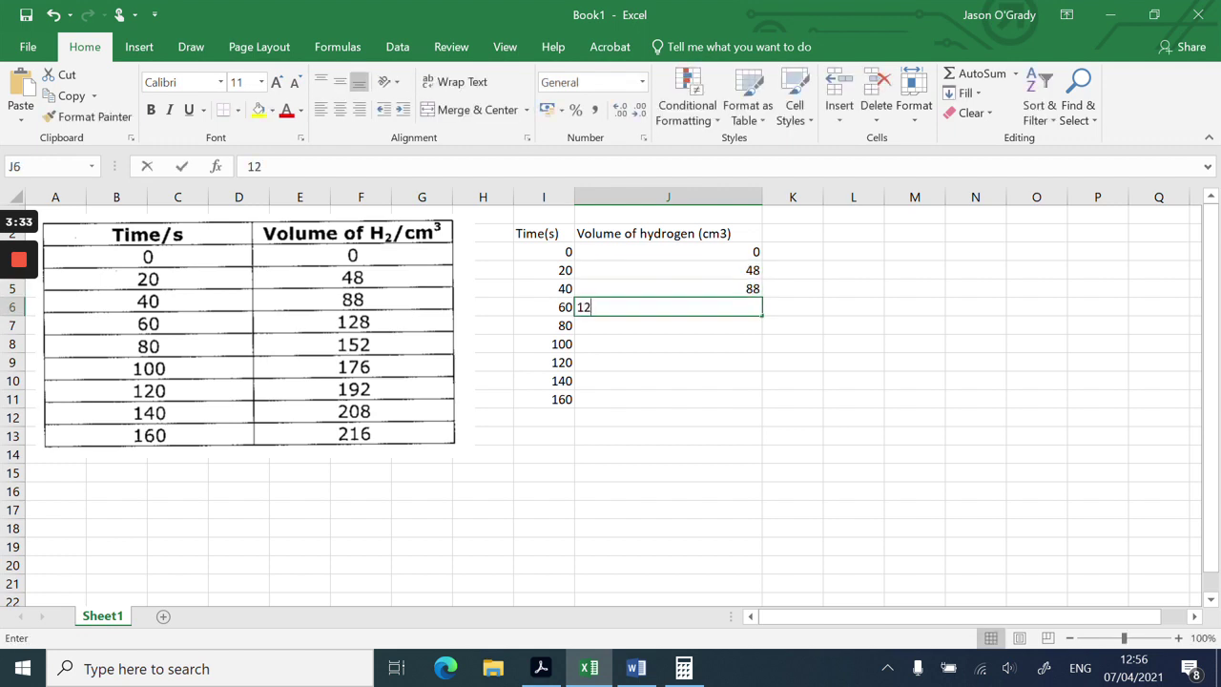
pyautogui.write('8')
pyautogui.press('Return')
pyautogui.write('1')
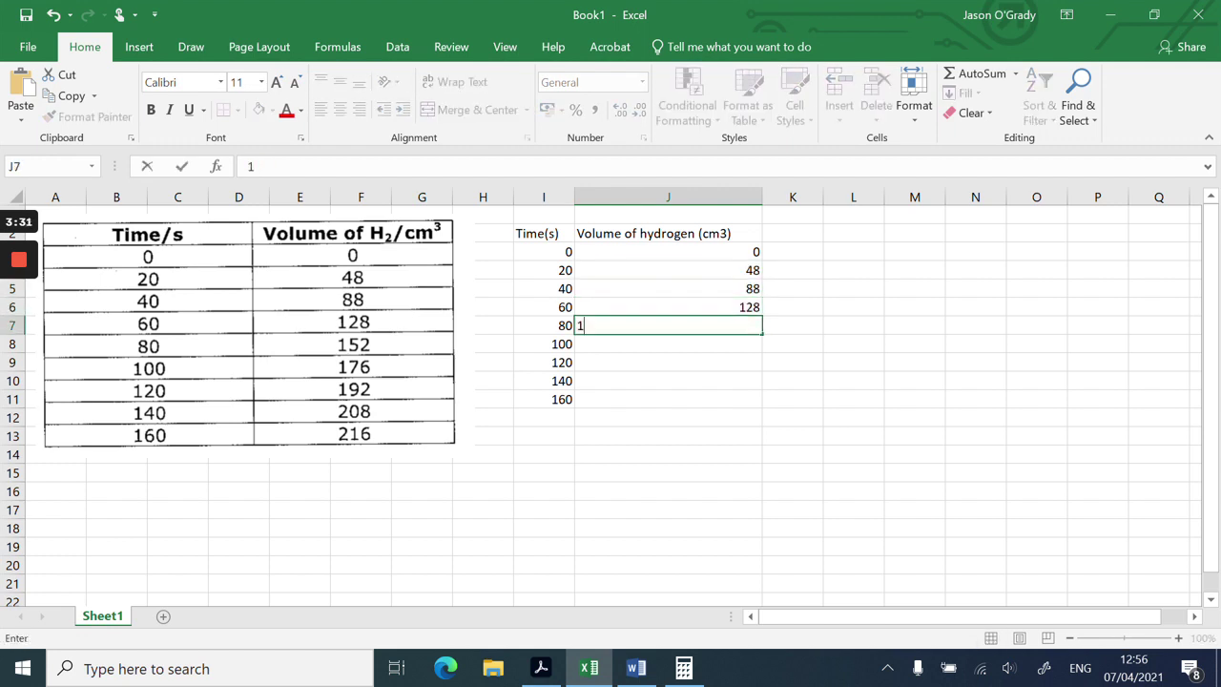
pyautogui.write('52')
pyautogui.press('Return')
pyautogui.write('1')
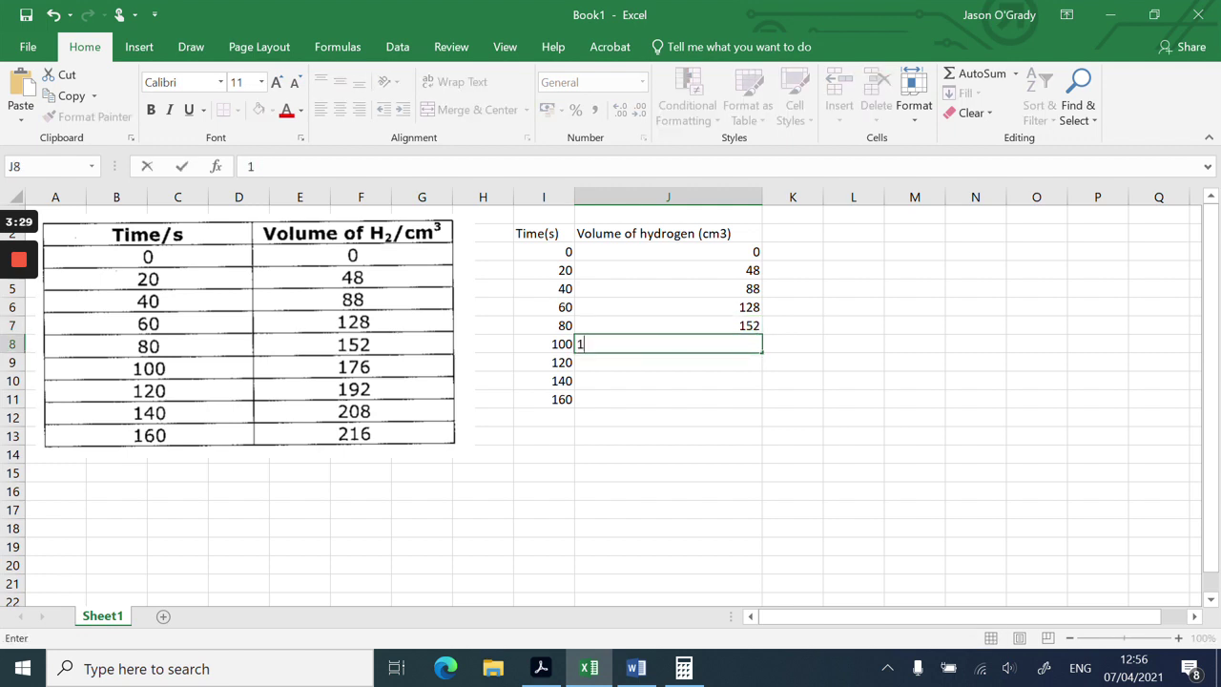
pyautogui.write('76')
pyautogui.press('Return')
pyautogui.write('1')
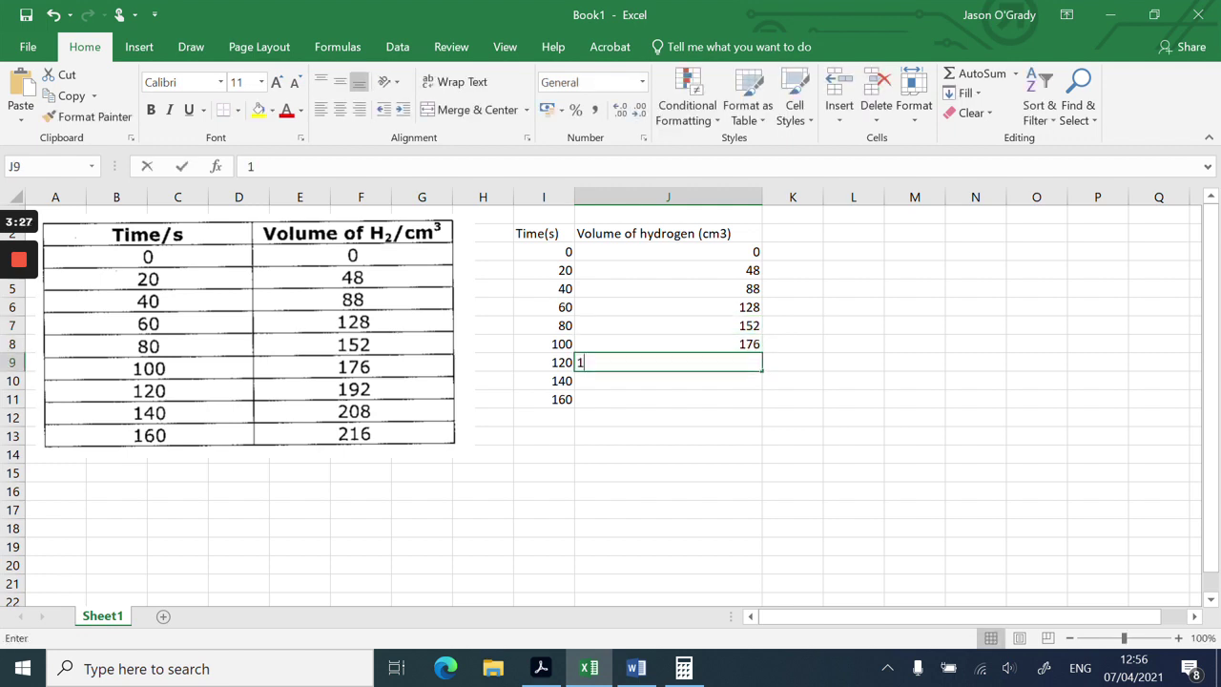
pyautogui.write('92')
pyautogui.press('Return')
pyautogui.write('208')
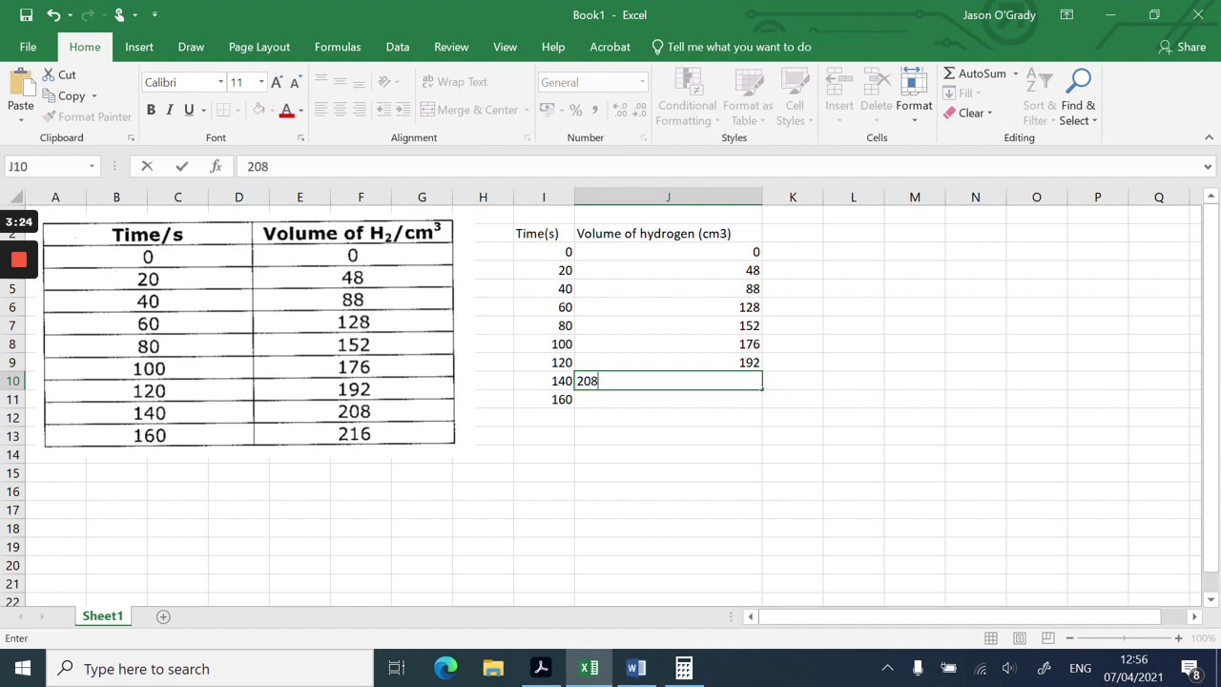
pyautogui.press('Return')
pyautogui.write('216')
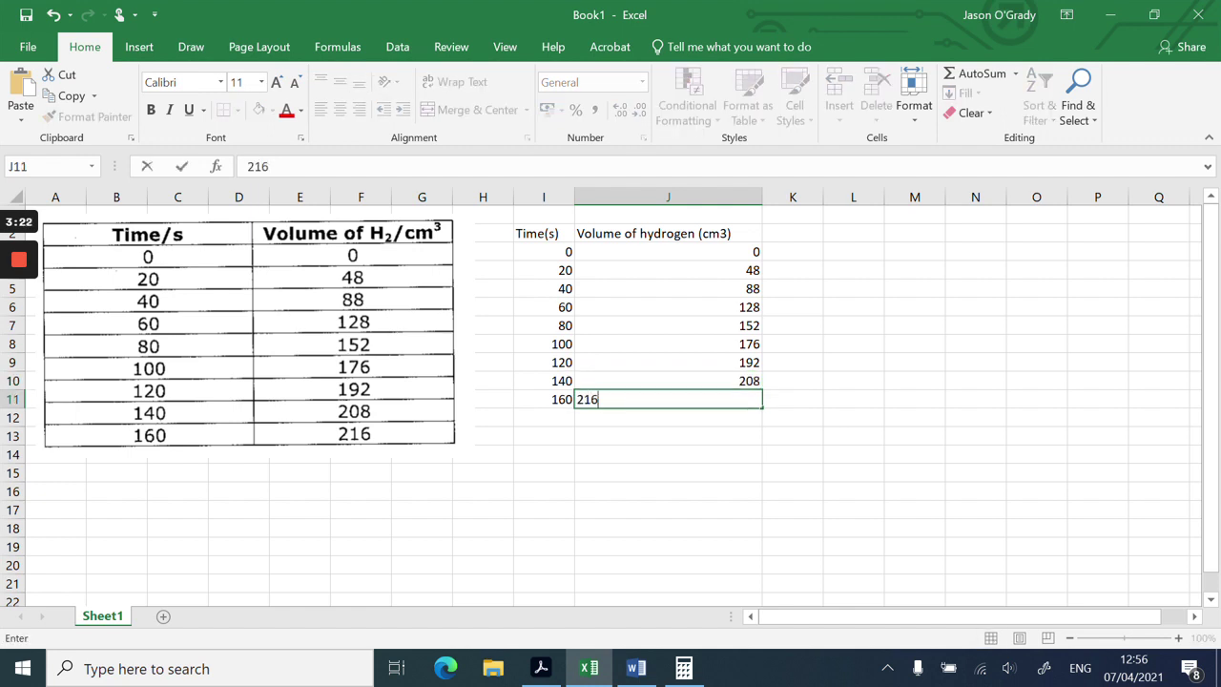
pyautogui.press('Tab')
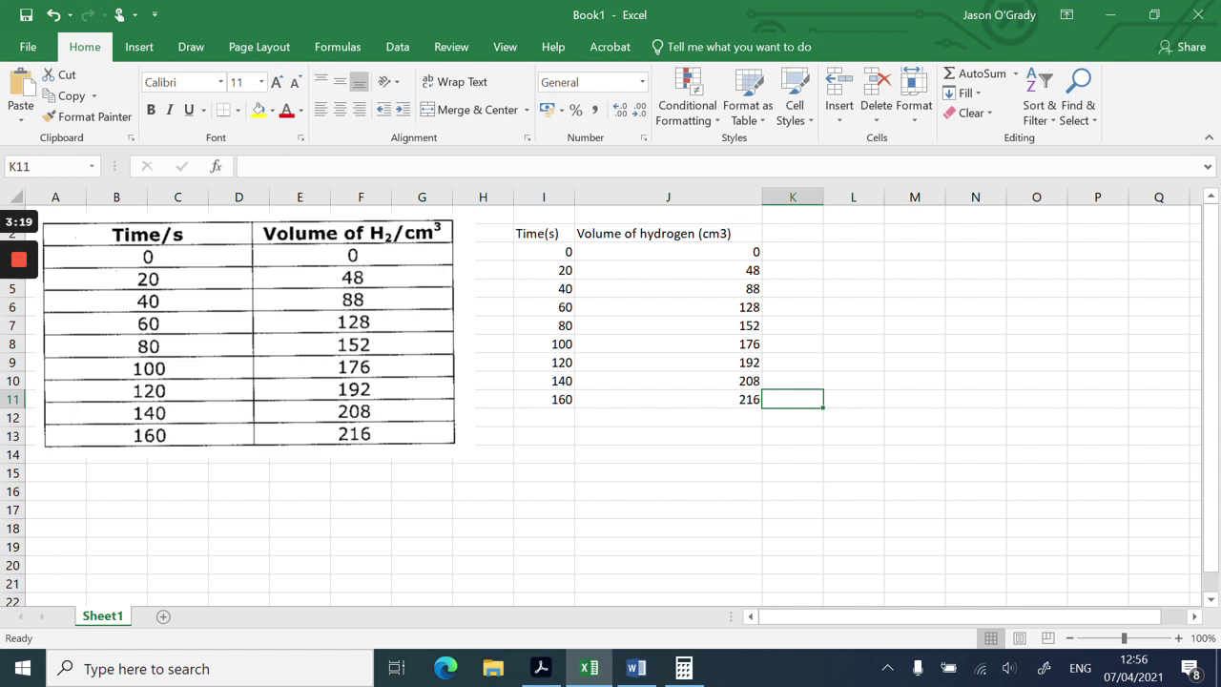
# Step: Chart I3:J11 as a Scatter with Straight Lines and Markers, moved beside the table
pyautogui.moveTo(1130, 624); pyautogui.dragTo(1173, 624)
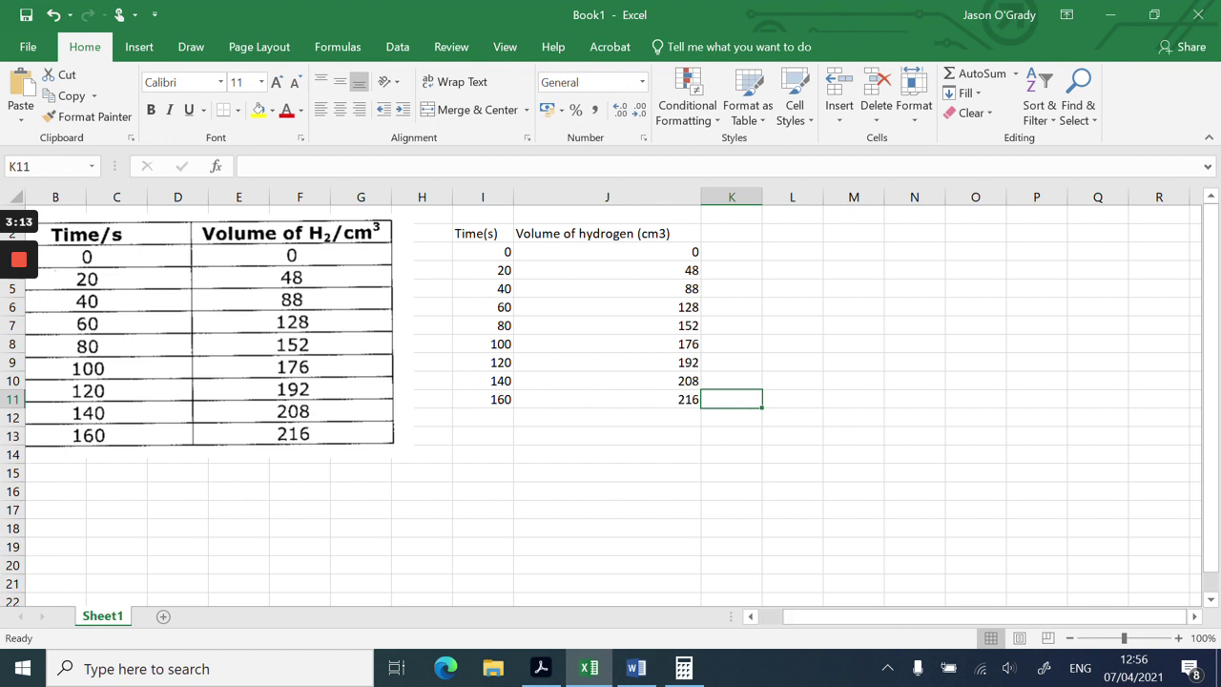
pyautogui.moveTo(489, 252); pyautogui.dragTo(616, 397)
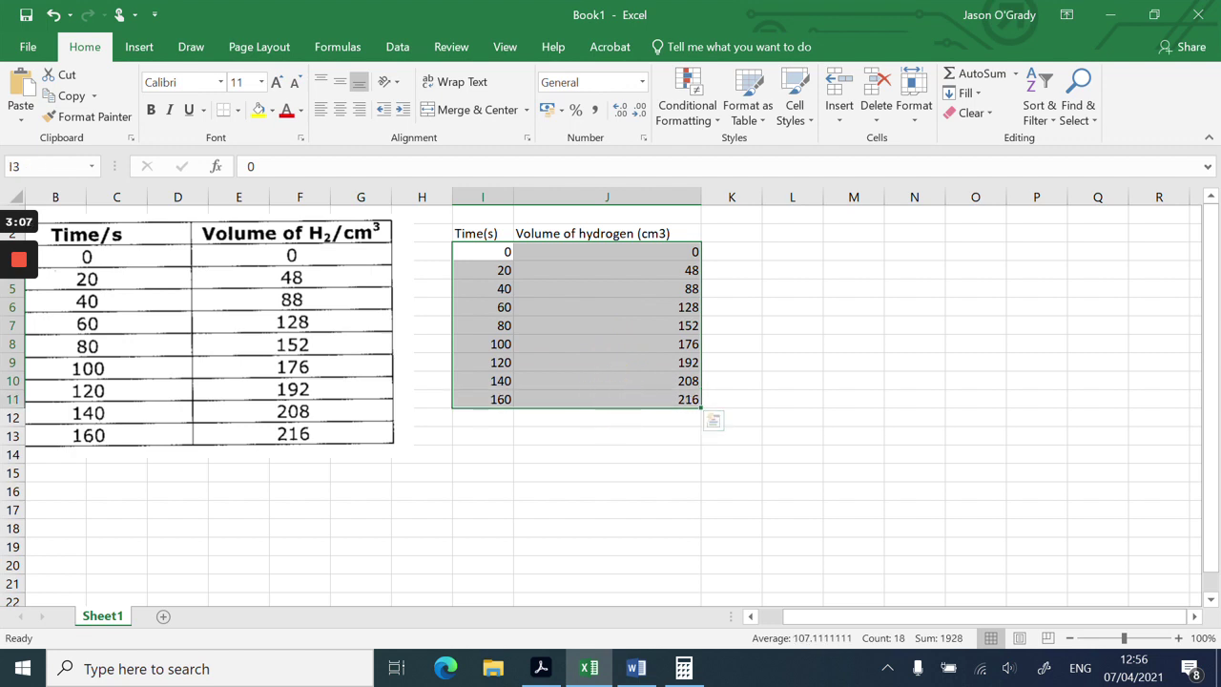
pyautogui.click(139, 57)
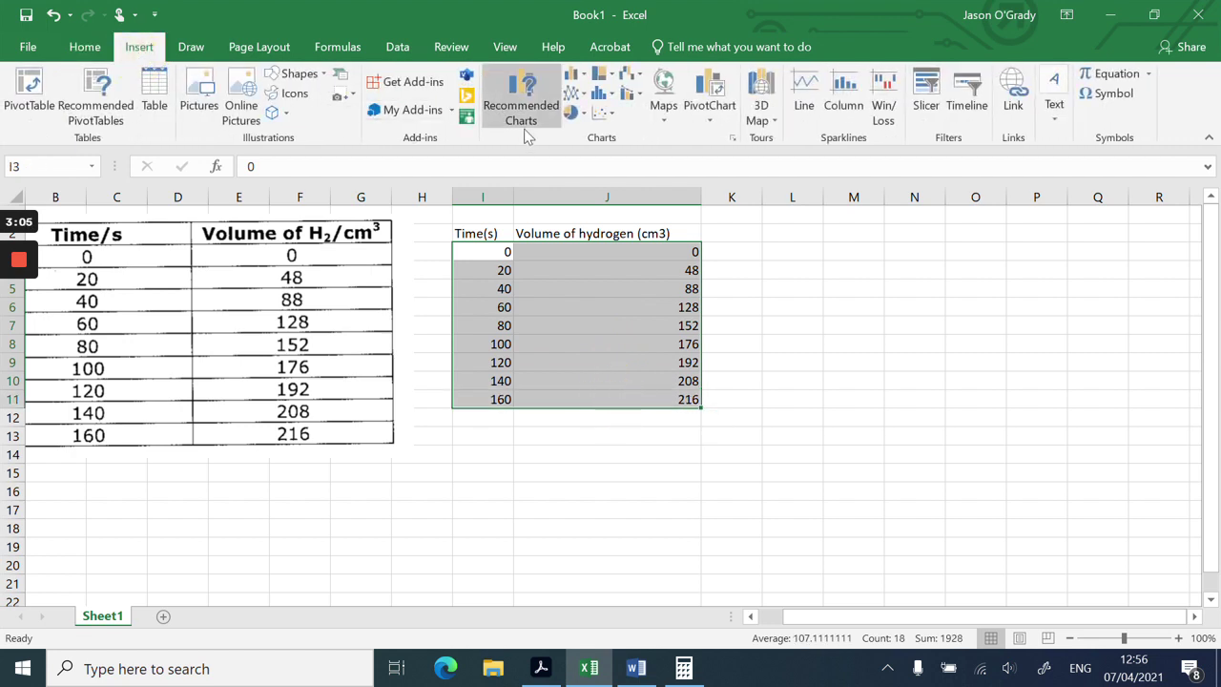
pyautogui.click(602, 114)
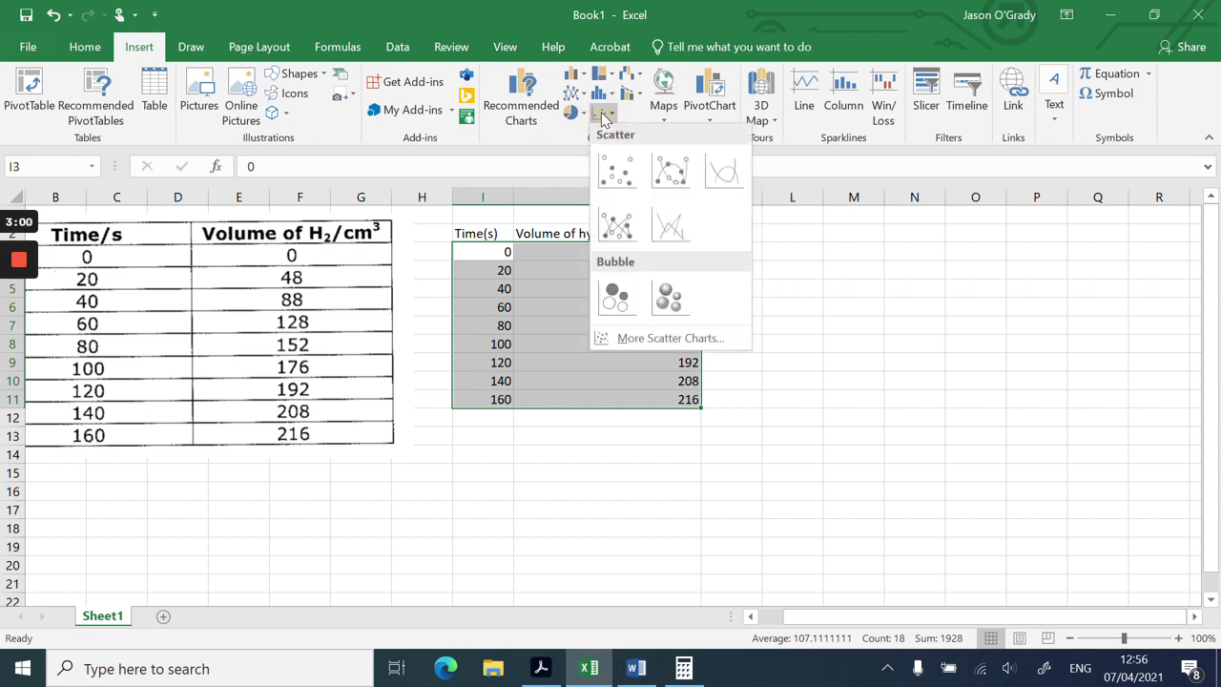
pyautogui.click(611, 225)
pyautogui.moveTo(592, 272); pyautogui.dragTo(919, 239)
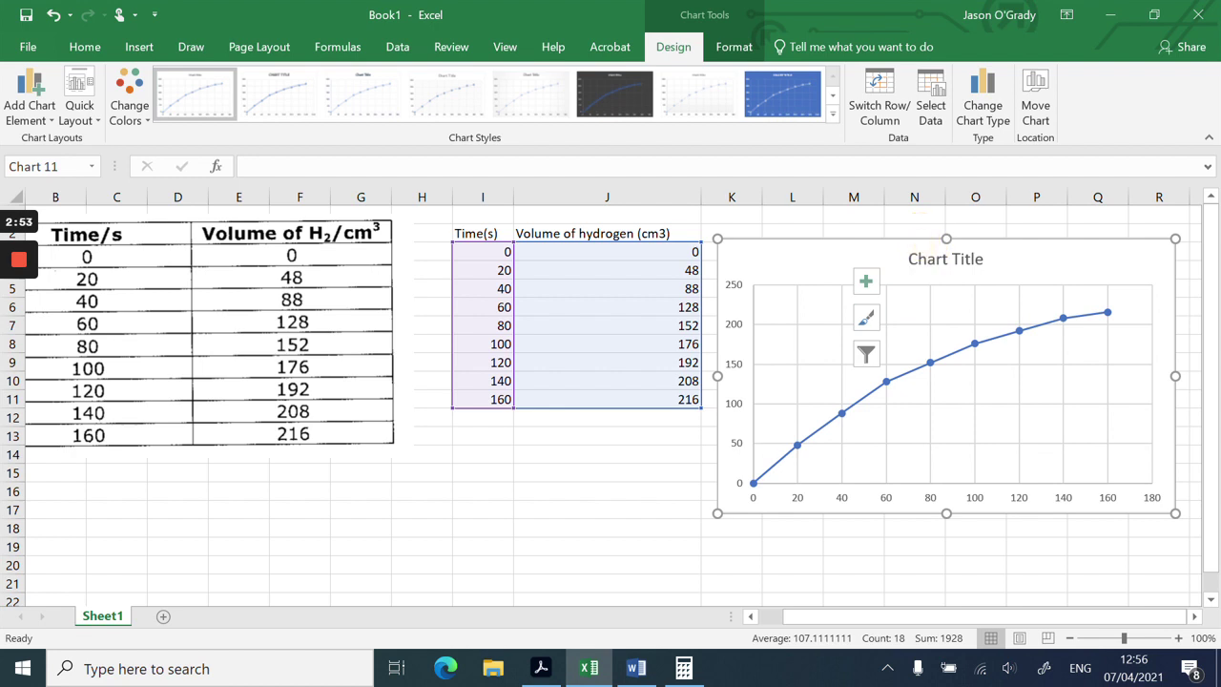
# Step: Replace the chart title with 'Time (s) vs volume of hydrogen gas (cm3)', superscripting the 3
pyautogui.click(945, 258)
pyautogui.moveTo(906, 258); pyautogui.dragTo(979, 267)
pyautogui.write('Time')
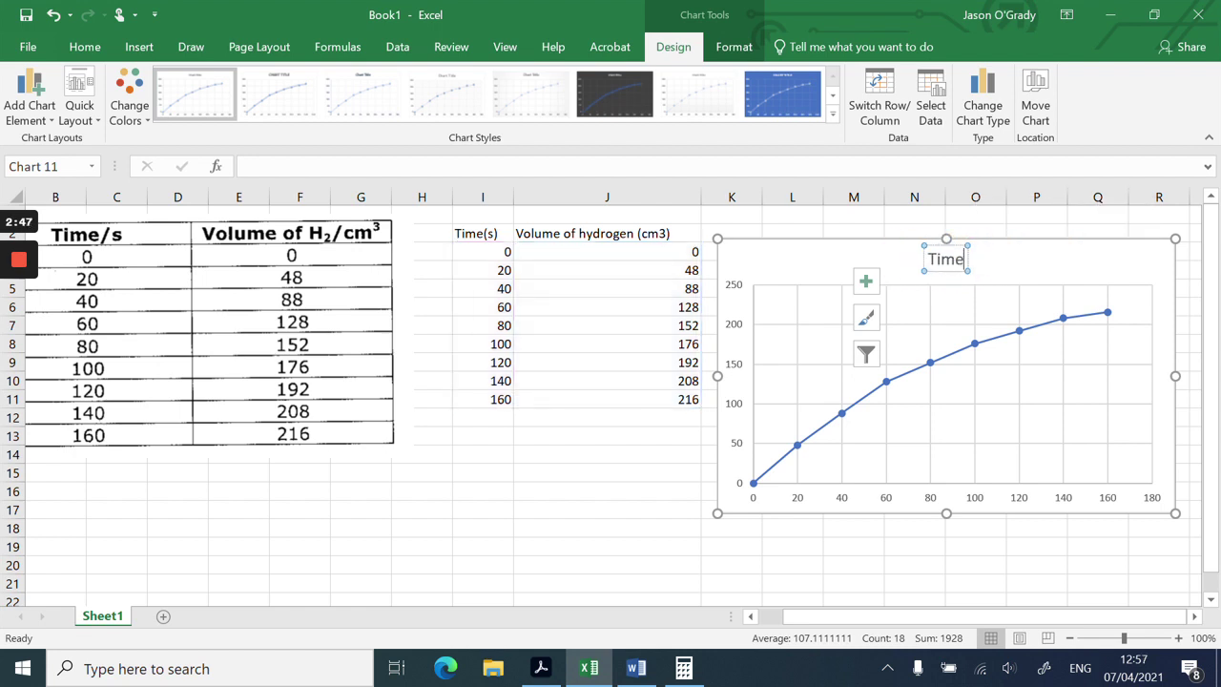
pyautogui.write(' (s)')
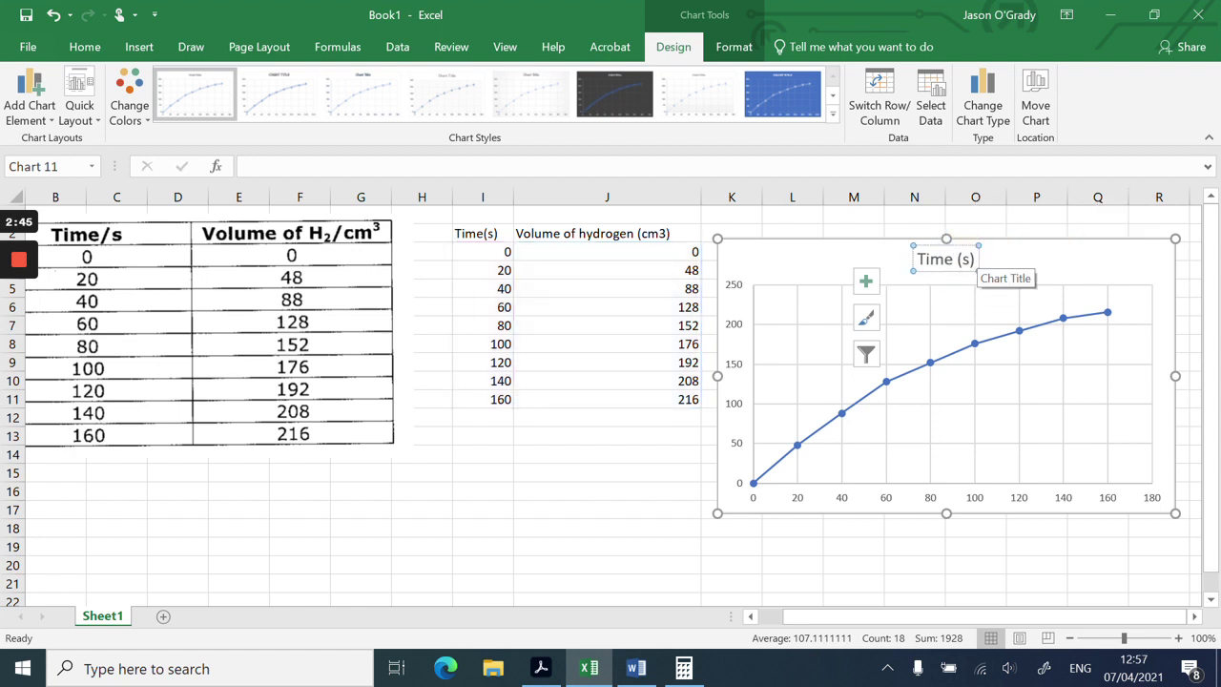
pyautogui.write(' vs v')
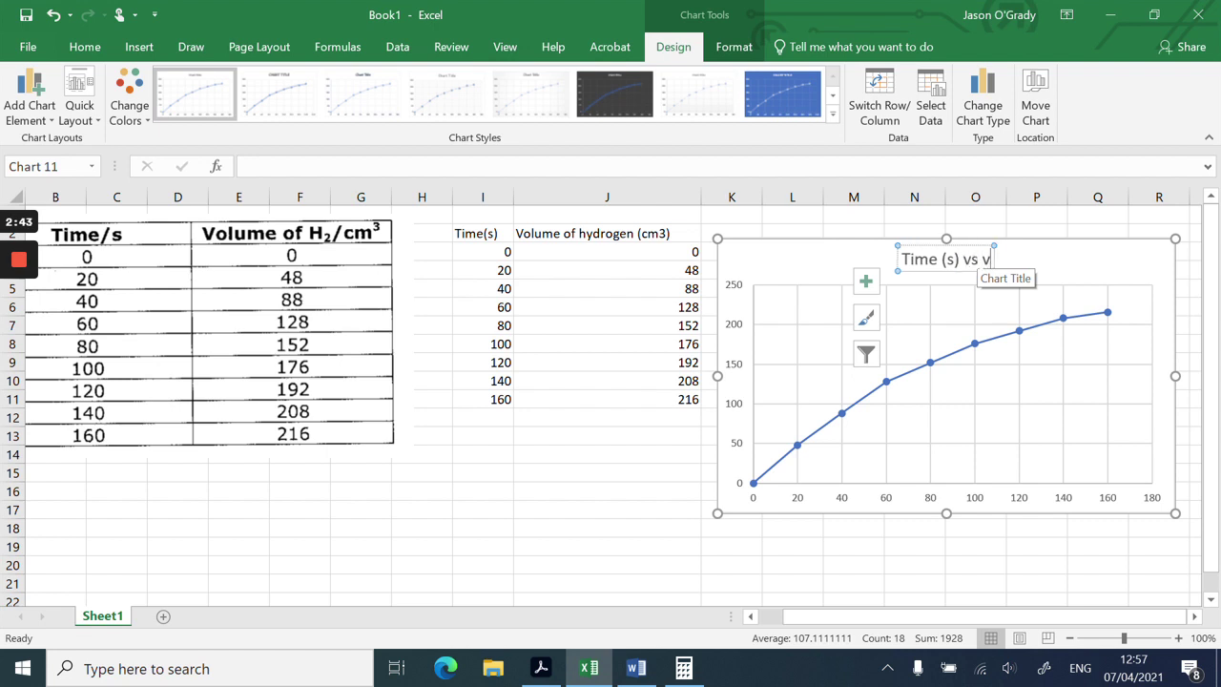
pyautogui.write('olume of hydrog')
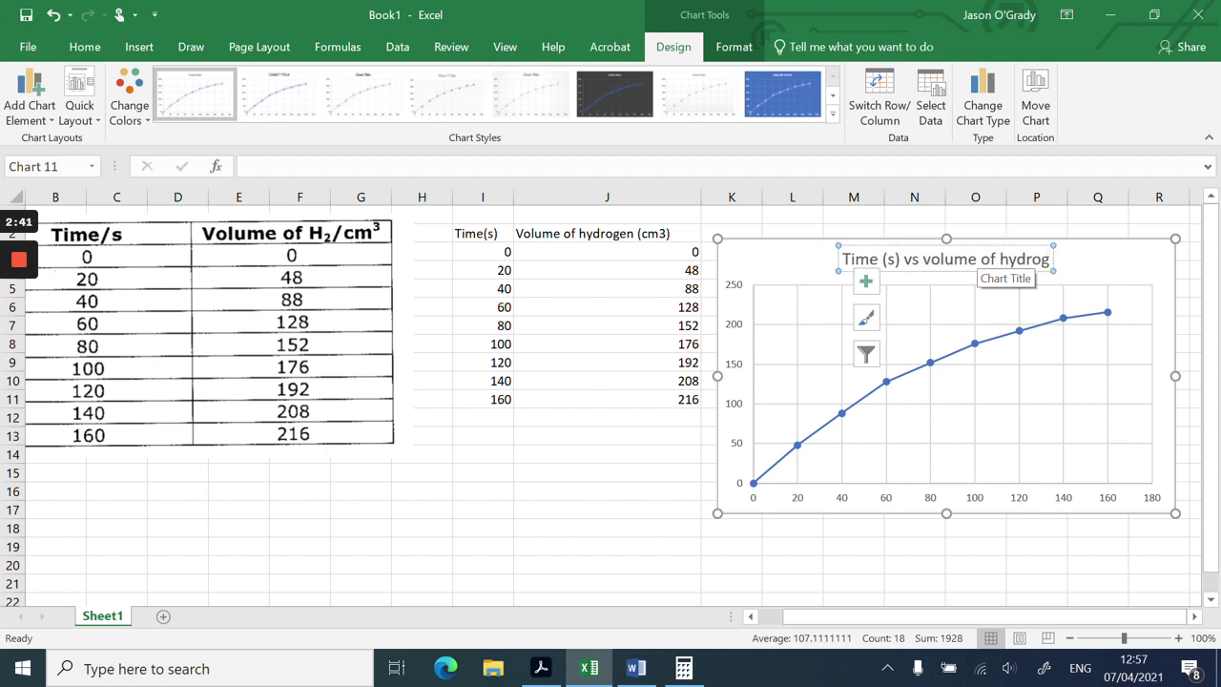
pyautogui.write('en gas (')
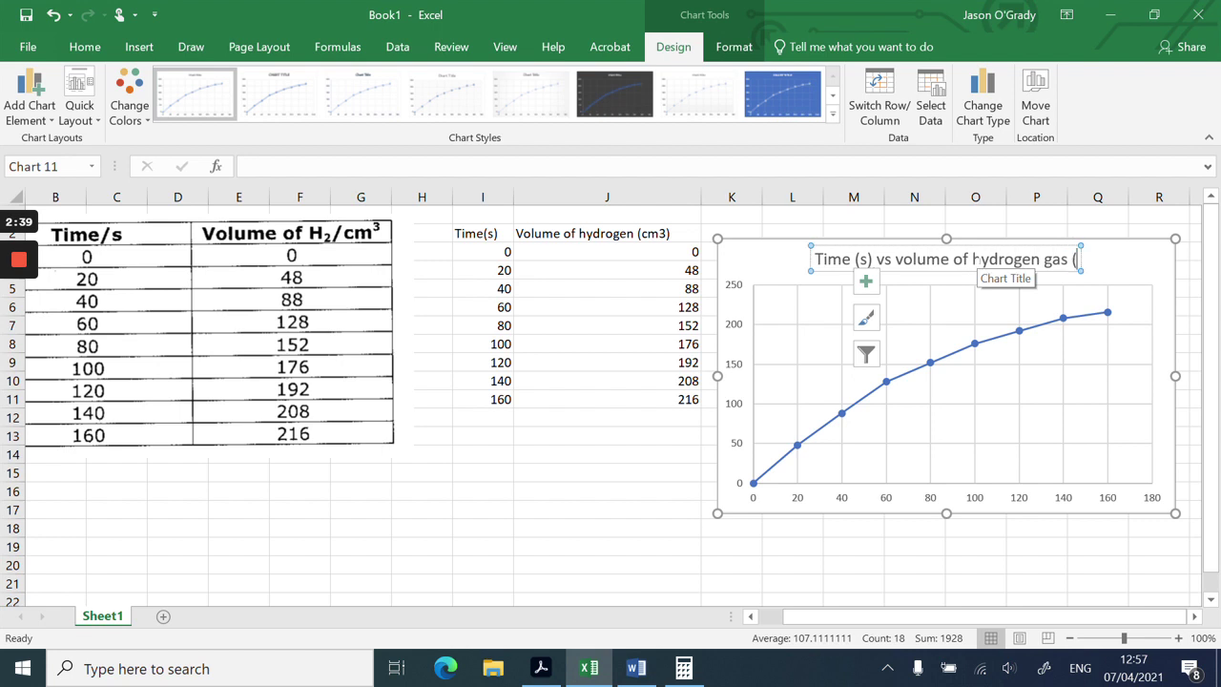
pyautogui.write('cm3)')
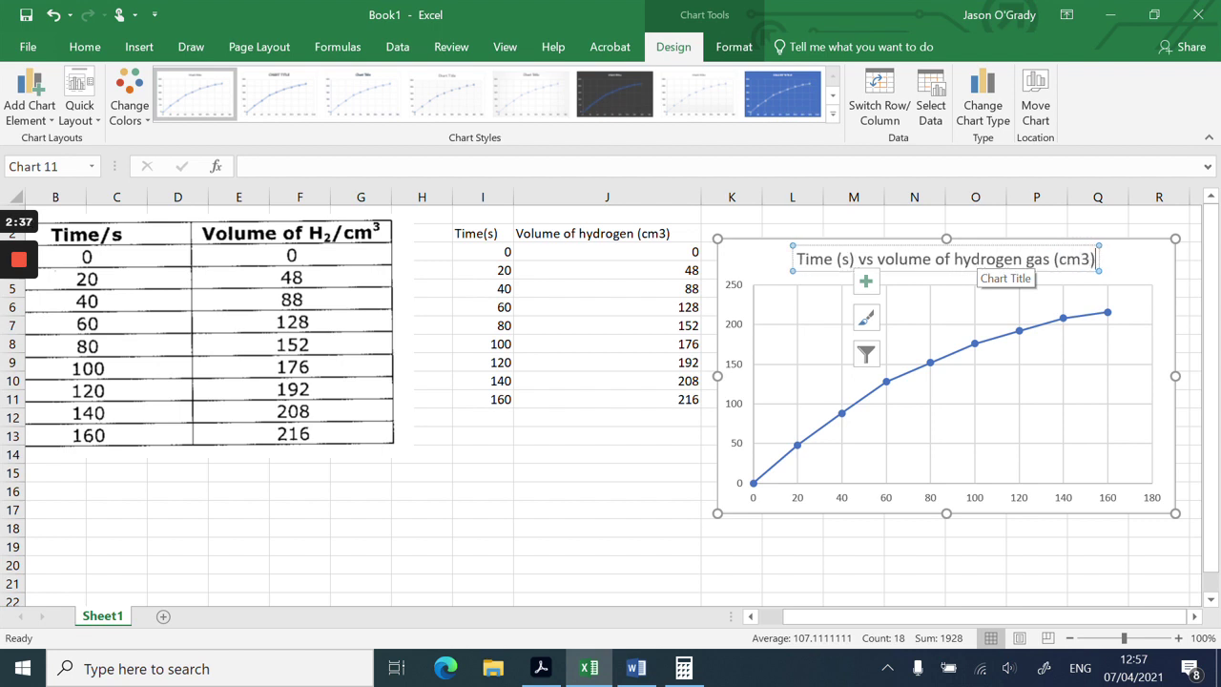
pyautogui.moveTo(1093, 261); pyautogui.dragTo(1083, 266)
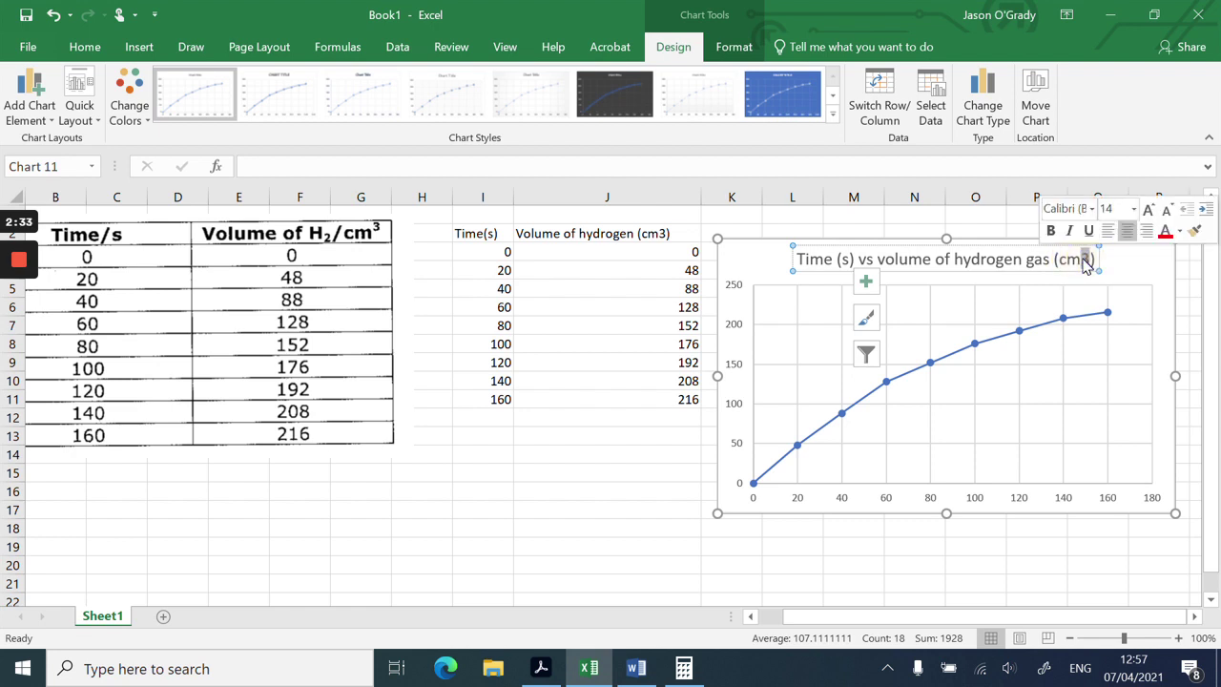
pyautogui.hotkey('ctrl', 'shift', '=')
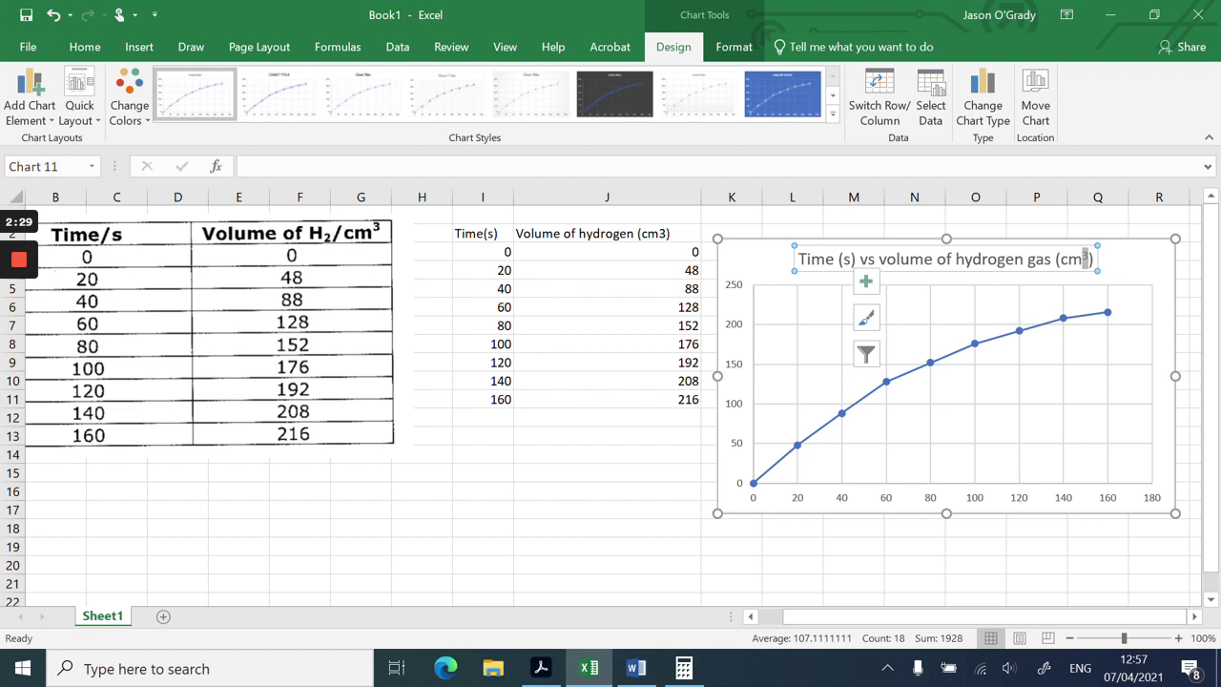
pyautogui.click(626, 504)
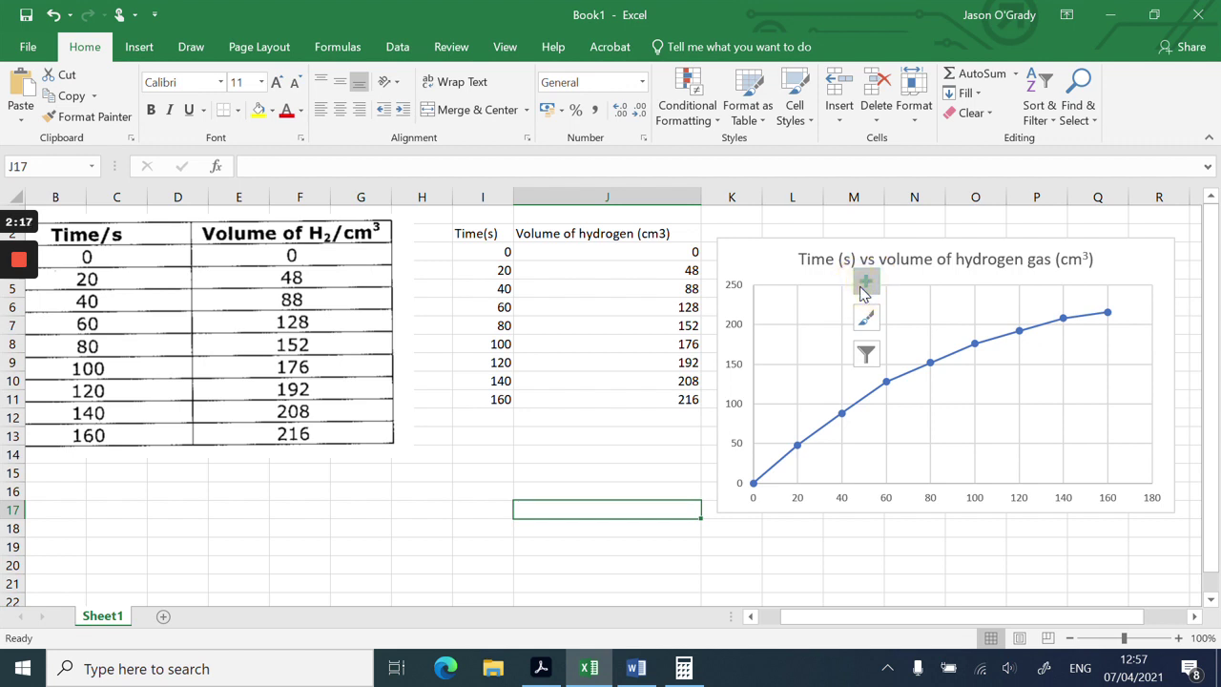
# Step: Reposition the chart and turn on Axis Titles from the Chart Elements list
pyautogui.moveTo(869, 284); pyautogui.dragTo(889, 264)
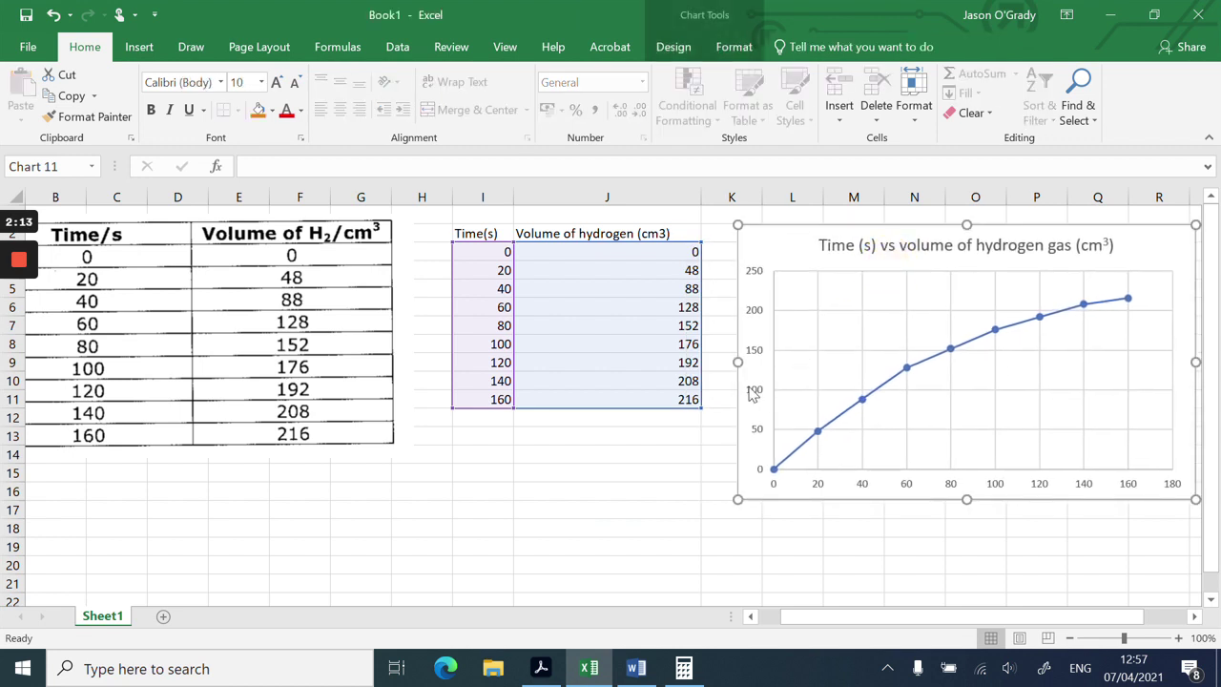
pyautogui.moveTo(809, 617); pyautogui.dragTo(853, 615)
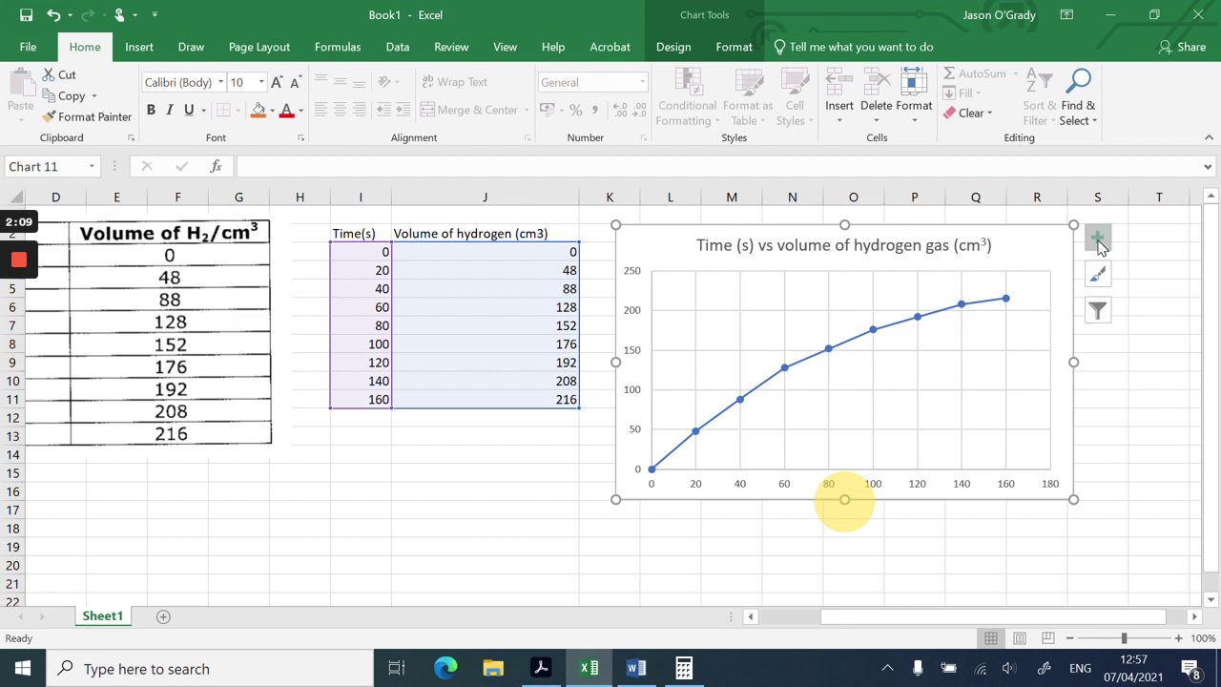
pyautogui.click(1096, 244)
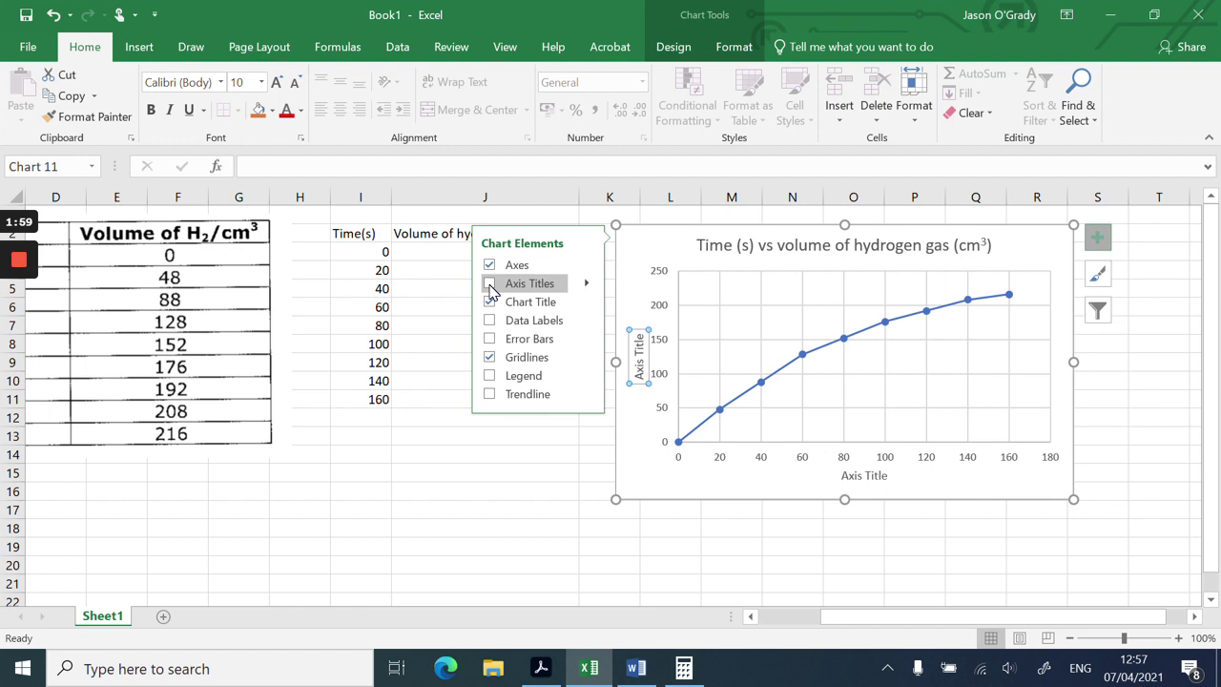
pyautogui.click(490, 284)
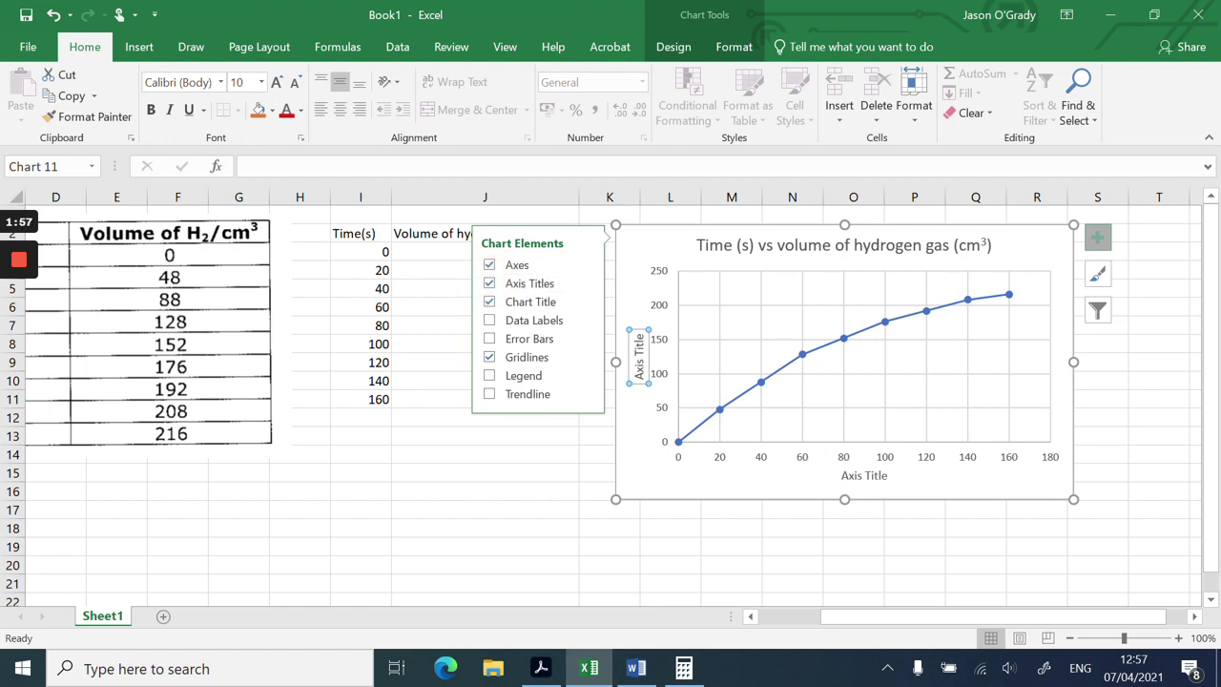
pyautogui.click(863, 475)
# Step: Label the horizontal axis 'Time (s)'
pyautogui.tripleClick(865, 475)
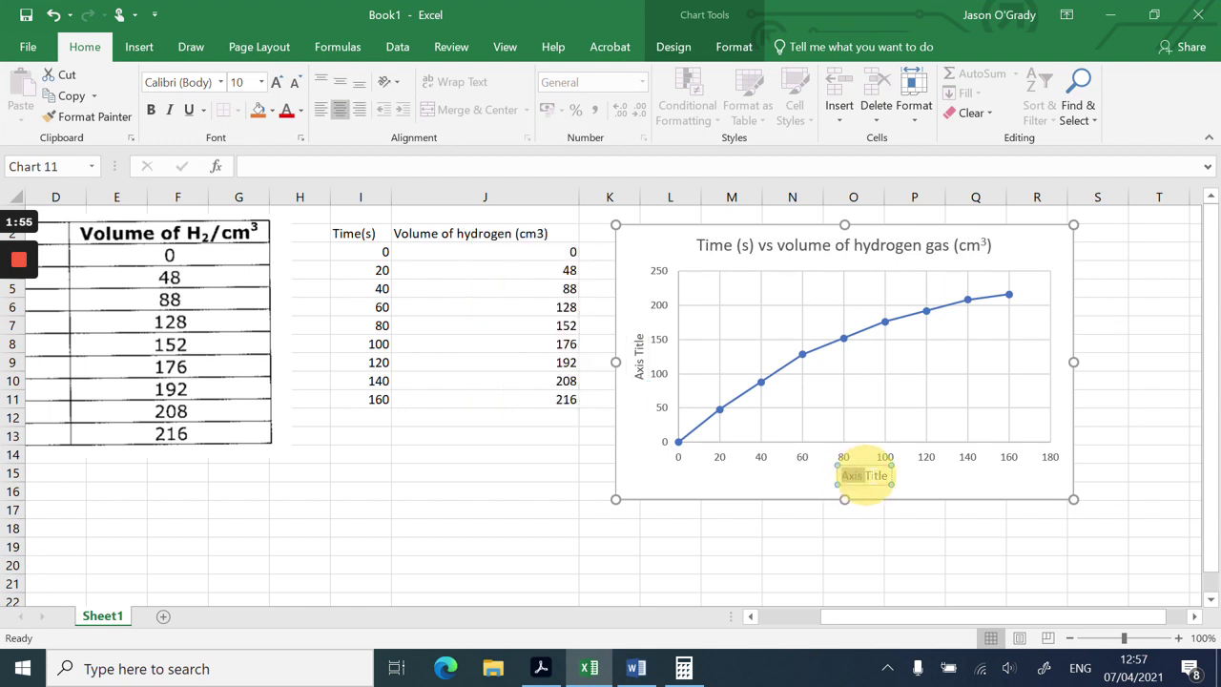
pyautogui.moveTo(865, 475); pyautogui.dragTo(885, 479)
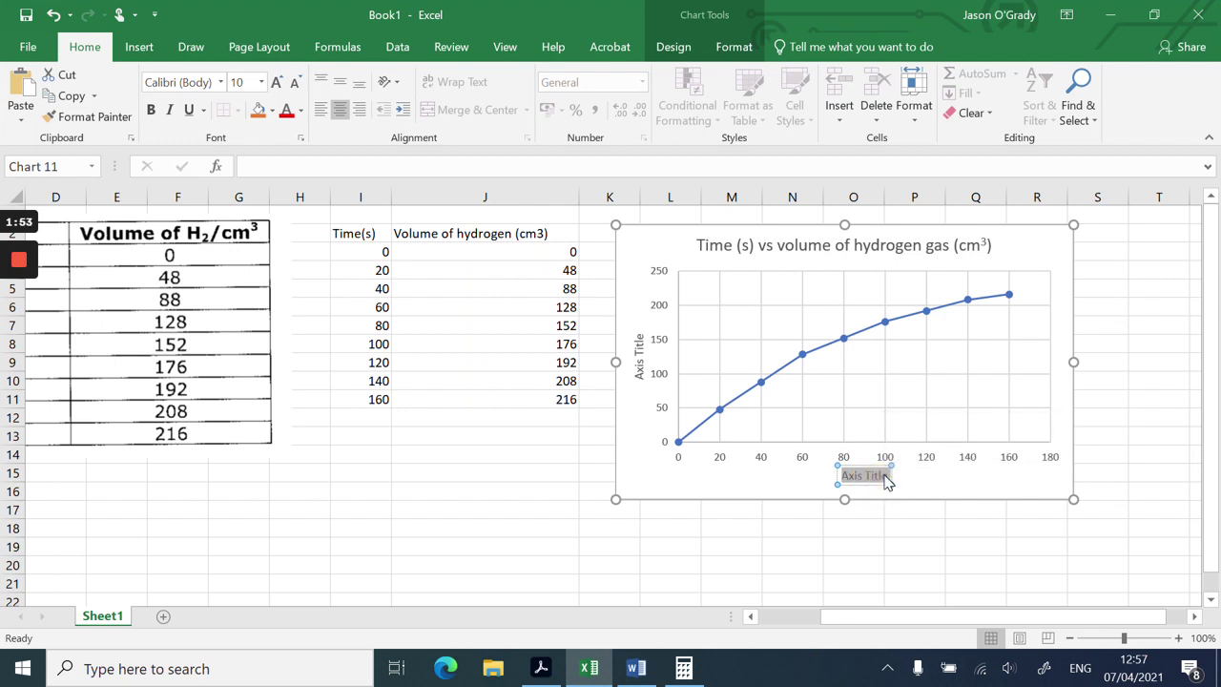
pyautogui.write('Time')
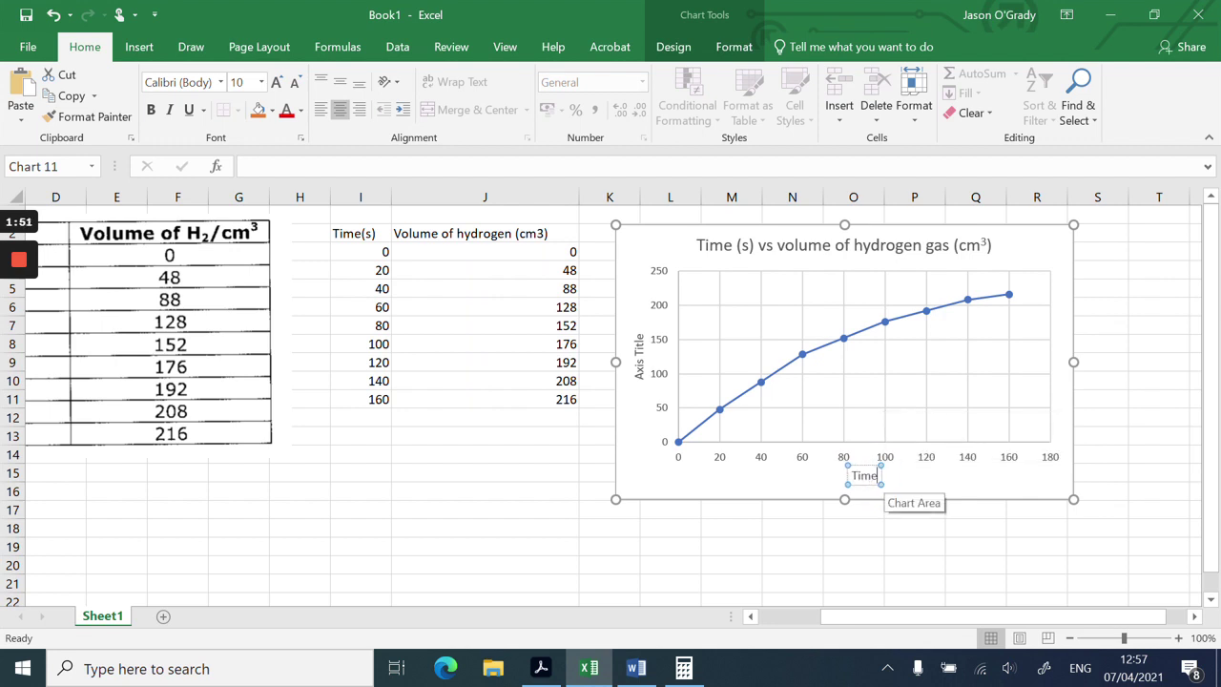
pyautogui.write(' (s)')
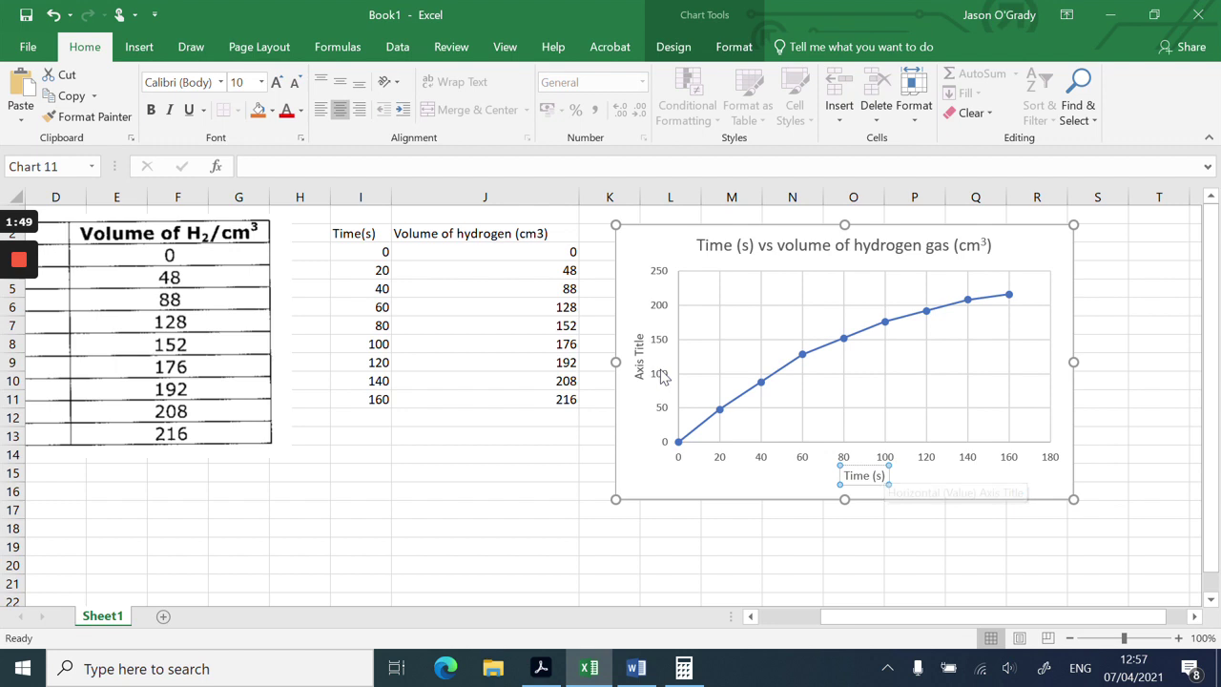
# Step: Label the vertical axis 'Volume of hydrogen gas (cm3)' with the 3 as a superscript
pyautogui.click(637, 360)
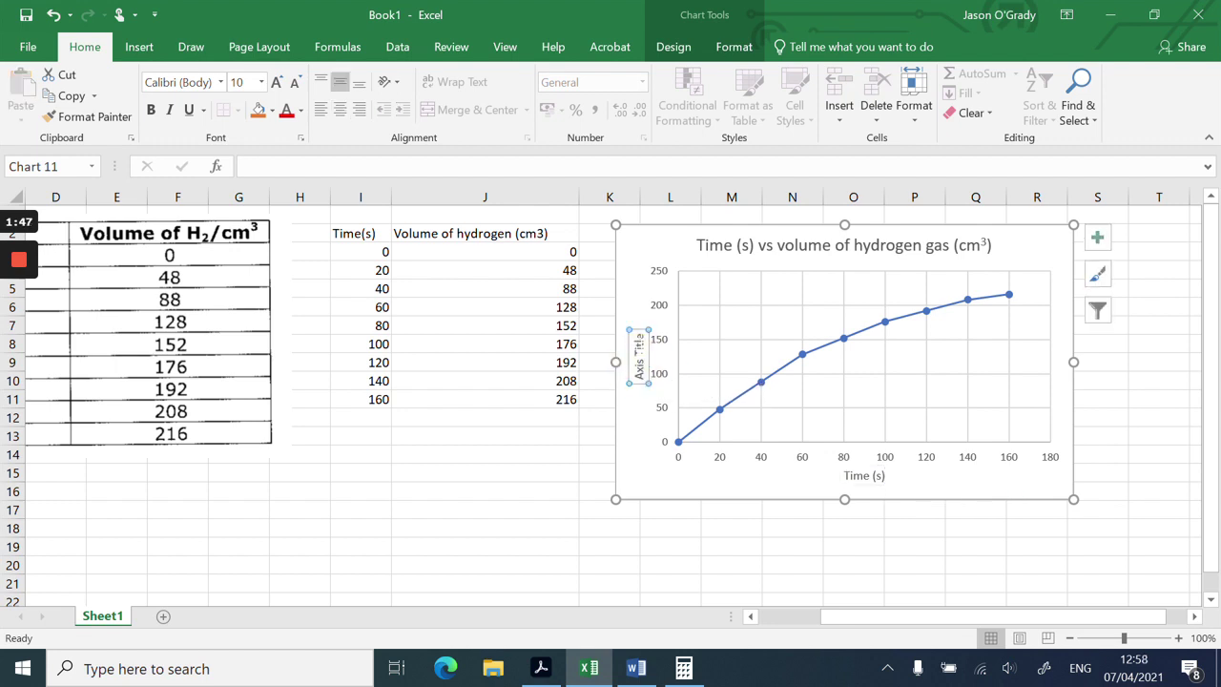
pyautogui.moveTo(636, 334); pyautogui.dragTo(644, 373)
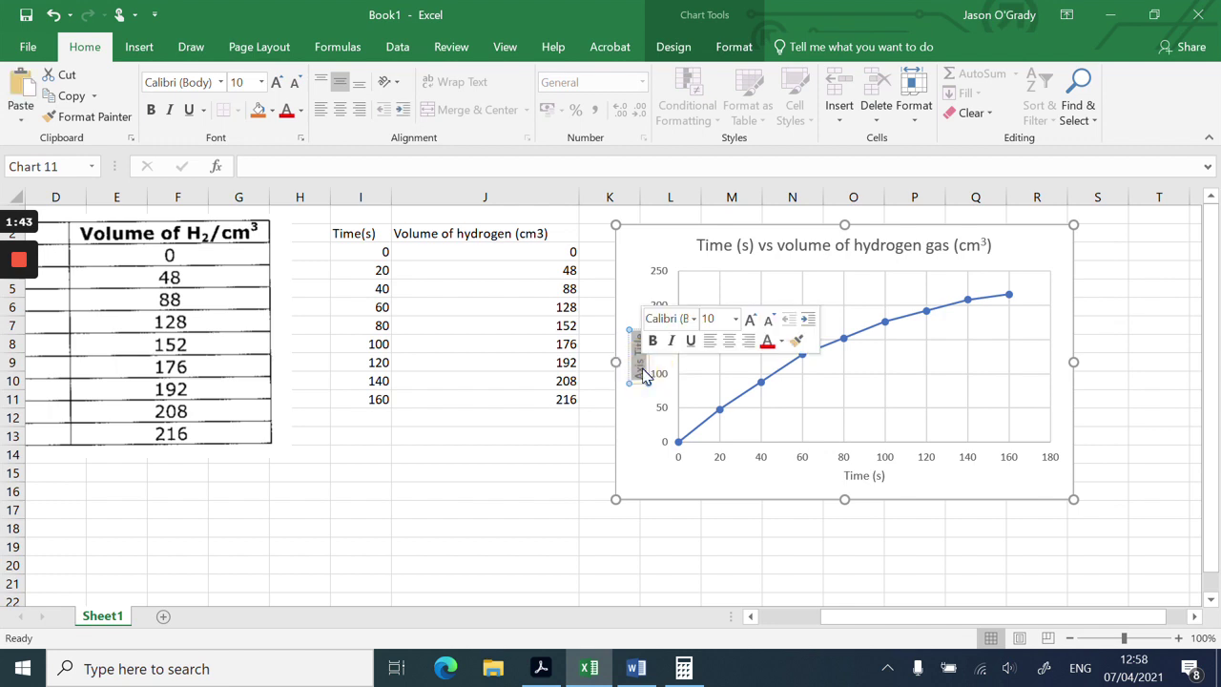
pyautogui.press('Delete')
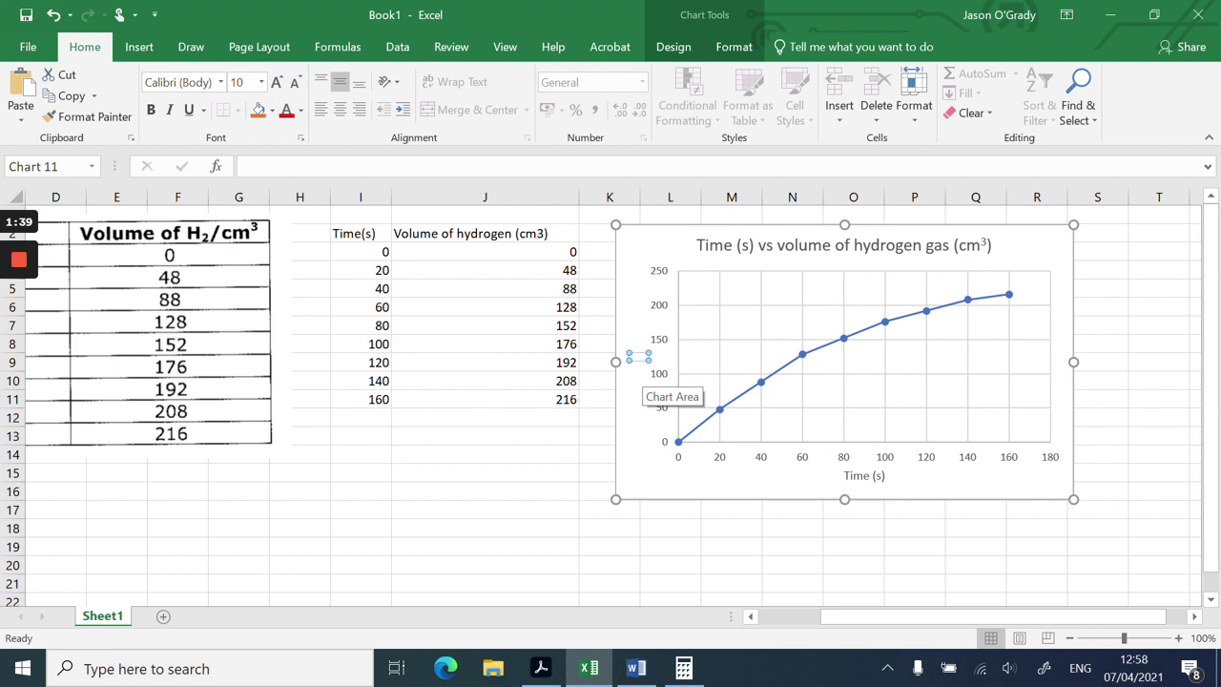
pyautogui.write('Volume of h')
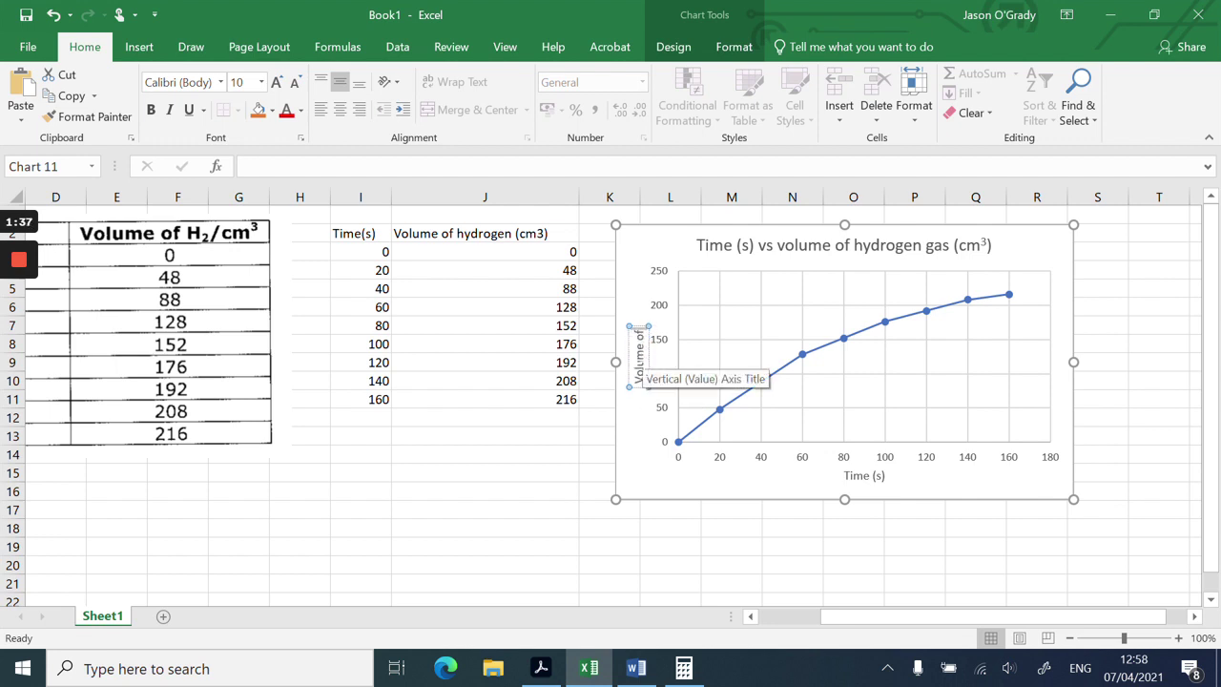
pyautogui.write('ydrogen')
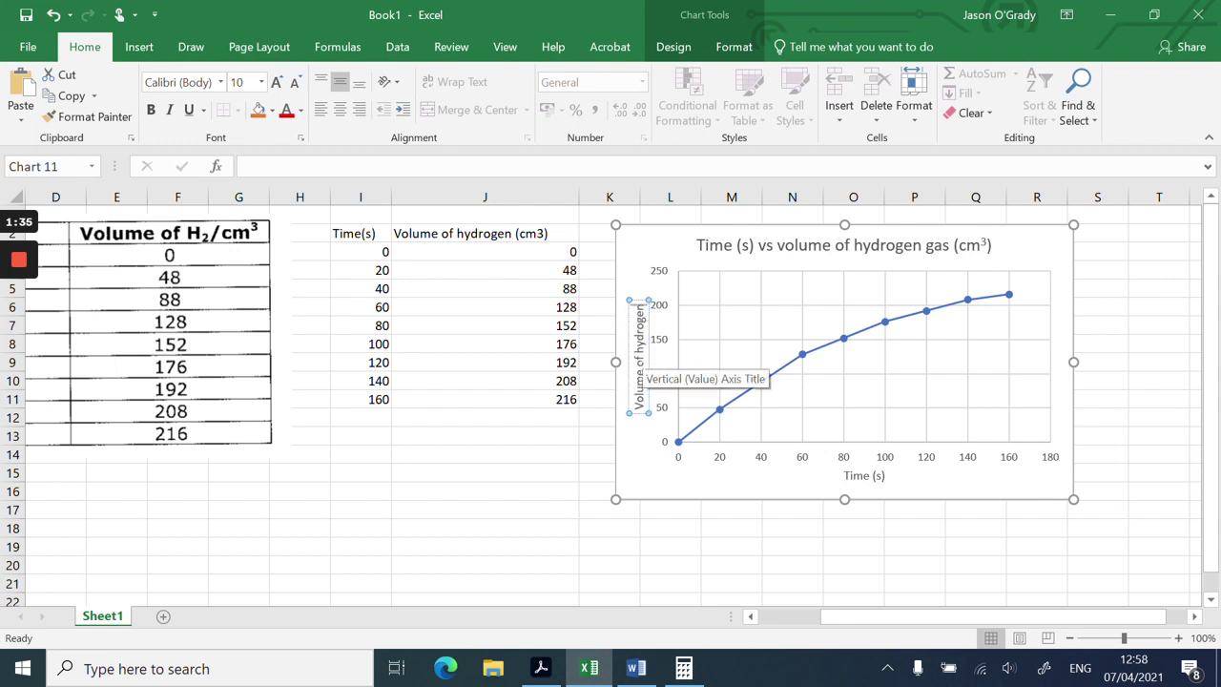
pyautogui.write(' gas (')
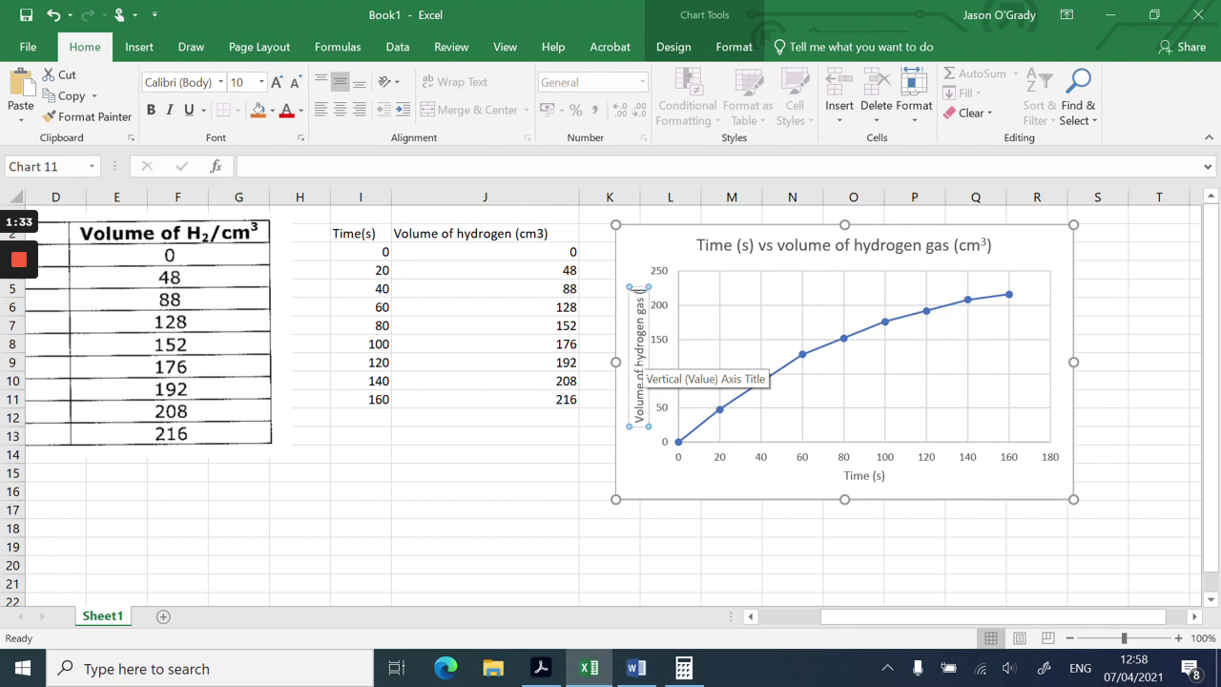
pyautogui.write('cm3)')
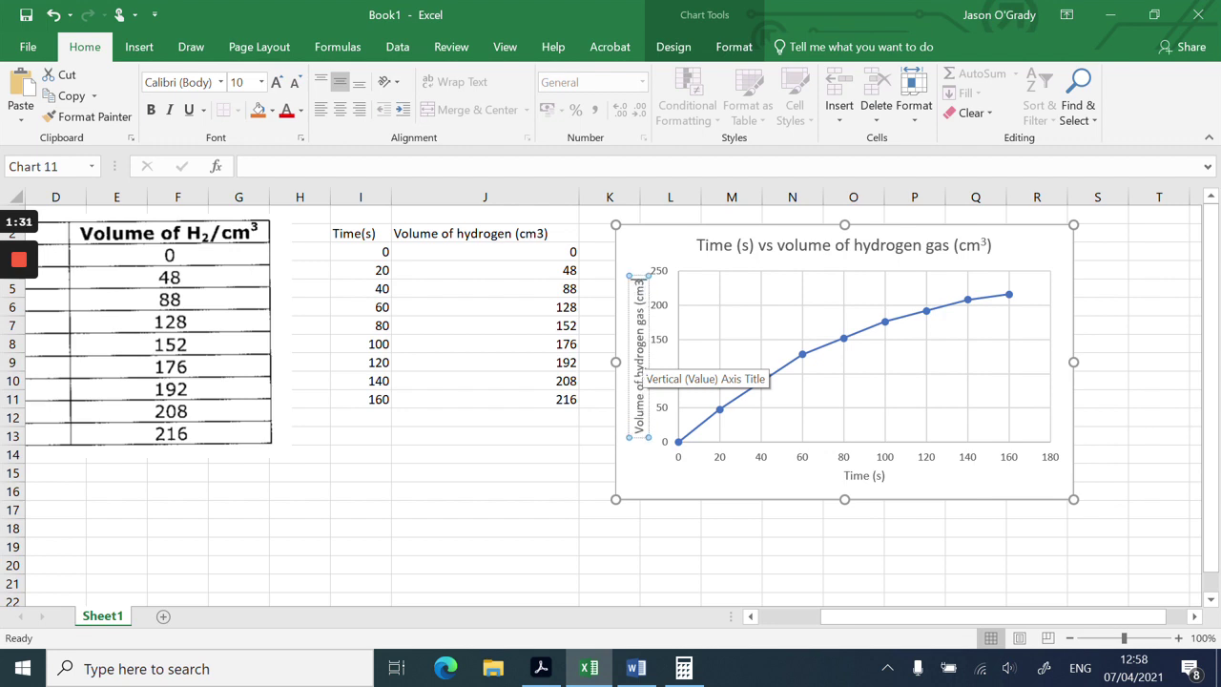
pyautogui.moveTo(638, 281); pyautogui.dragTo(640, 291)
pyautogui.click(635, 284)
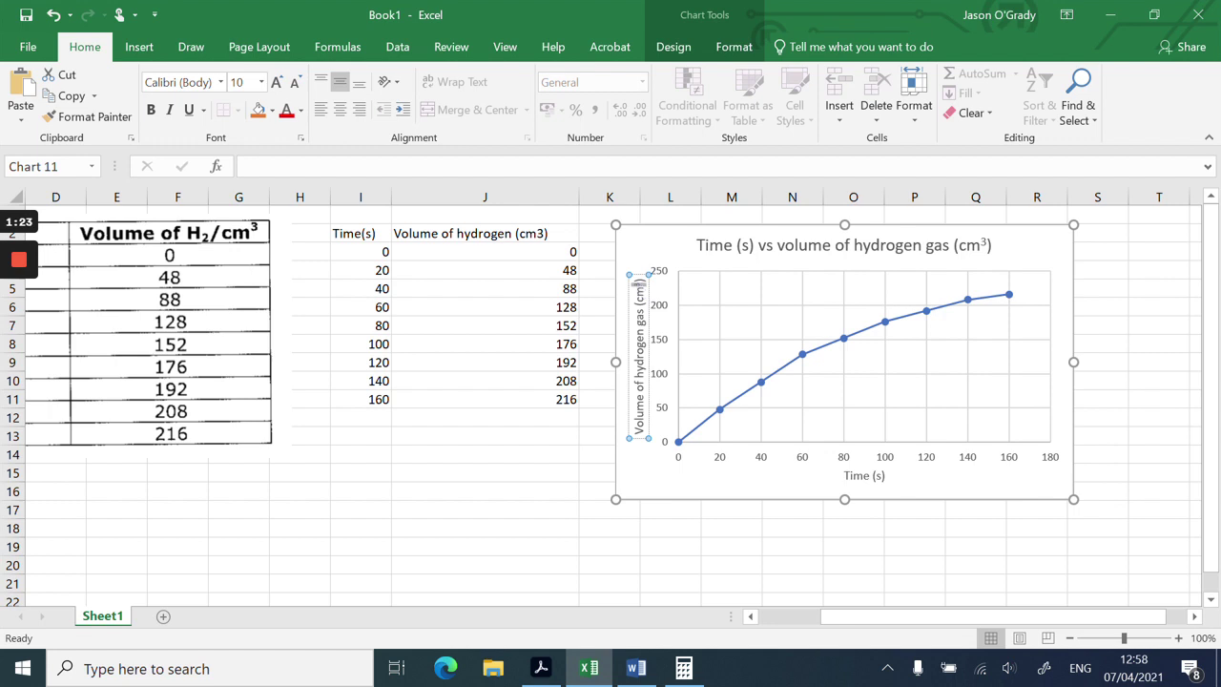
pyautogui.click(715, 528)
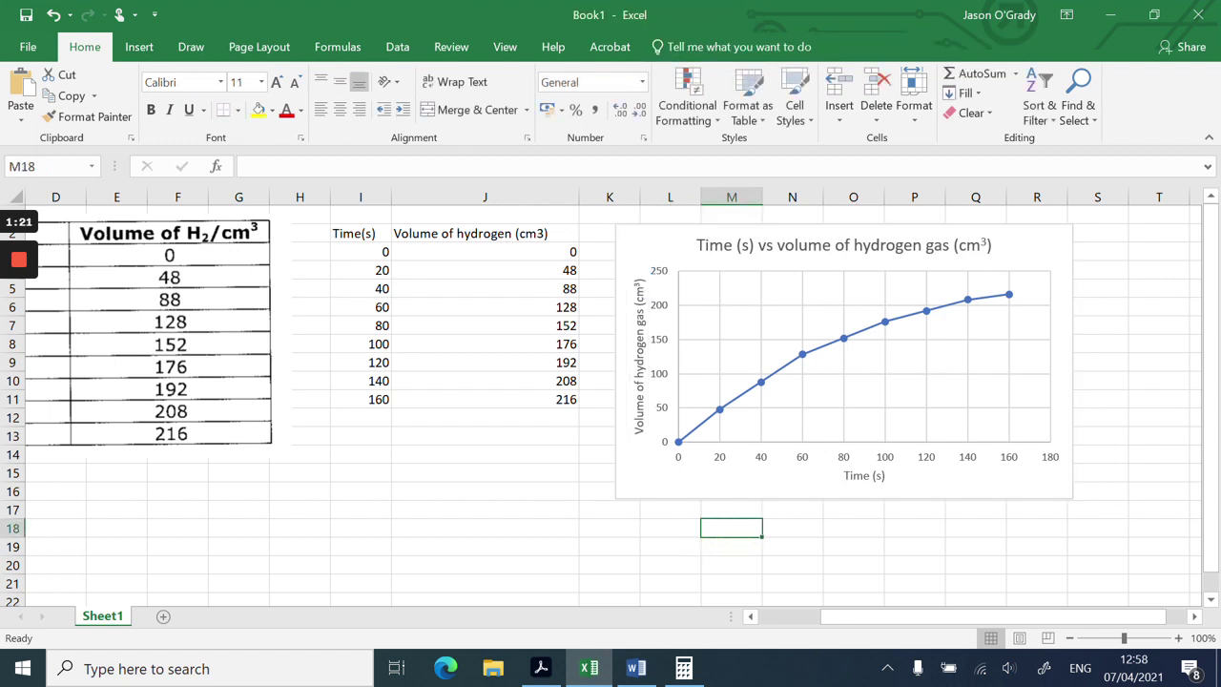
# Step: Copy the range I1:S17 containing the data table and chart, then switch to Word
pyautogui.moveTo(340, 213); pyautogui.dragTo(1077, 505)
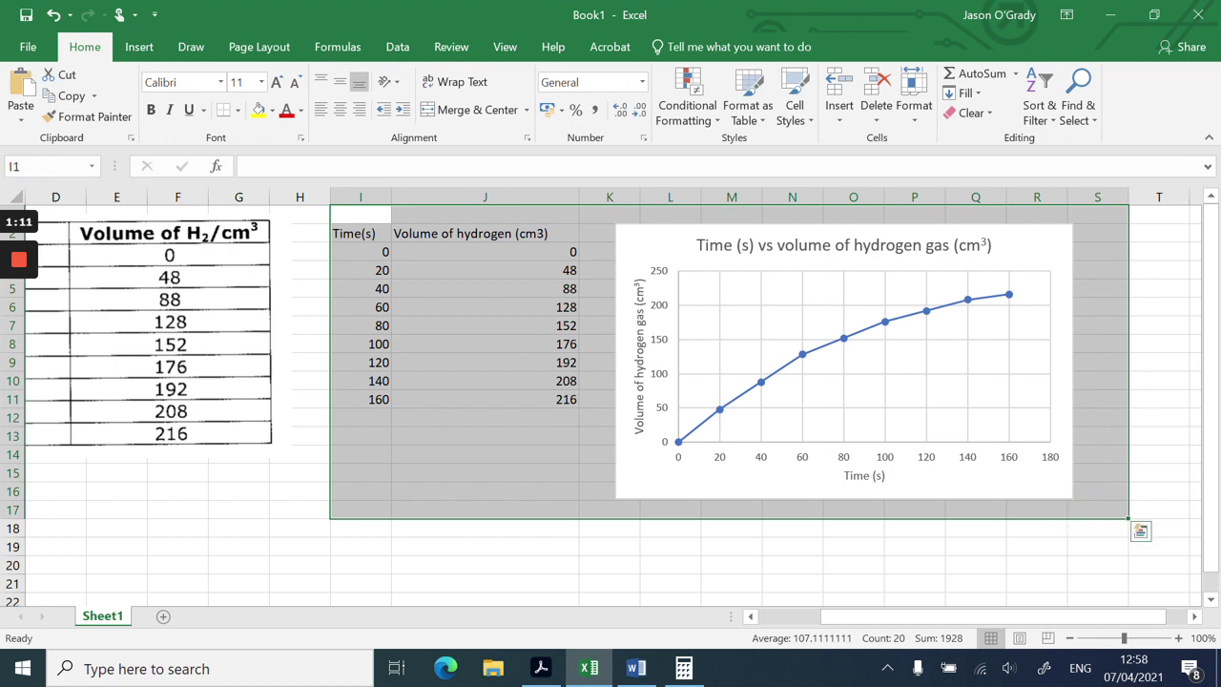
pyautogui.rightClick(1101, 445)
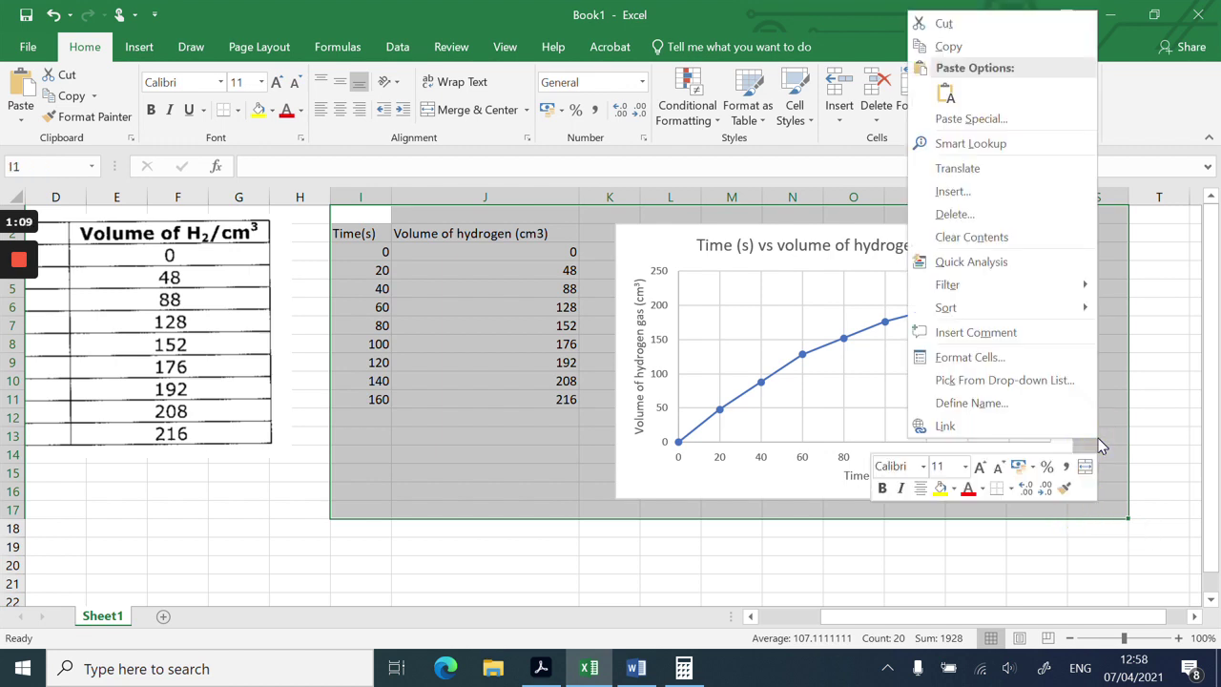
pyautogui.click(947, 47)
pyautogui.click(637, 670)
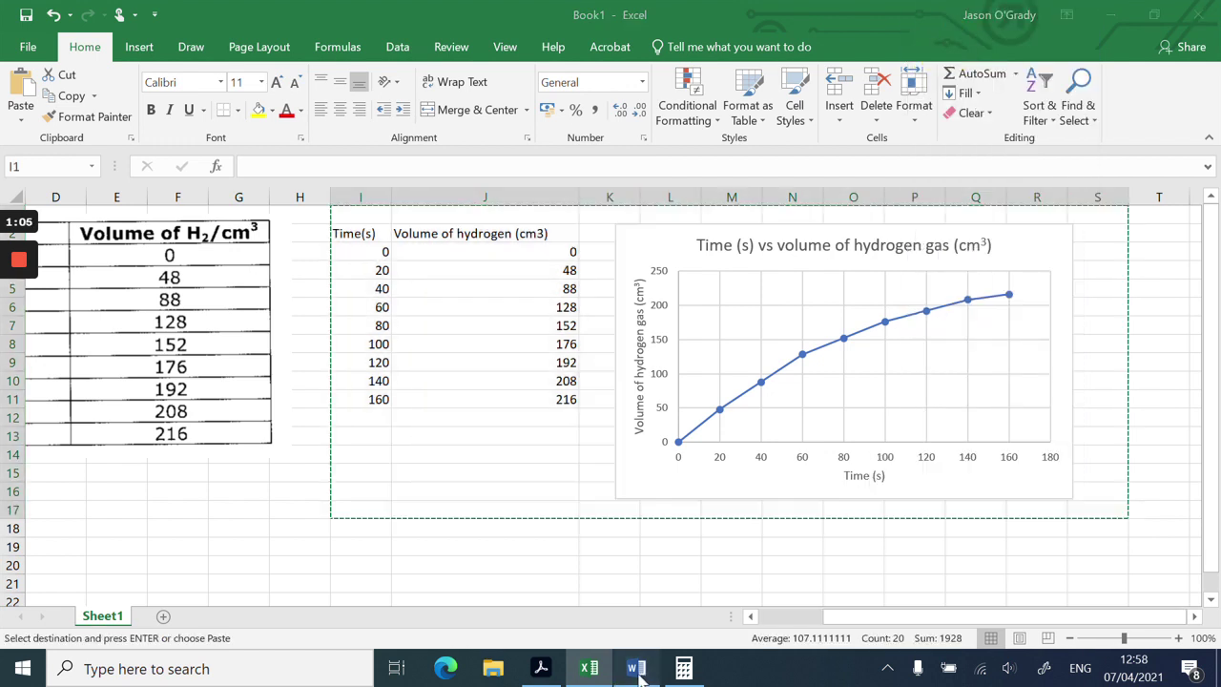
# Step: Paste the table and chart into the Word document and move them to the top of page 1
pyautogui.rightClick(460, 361)
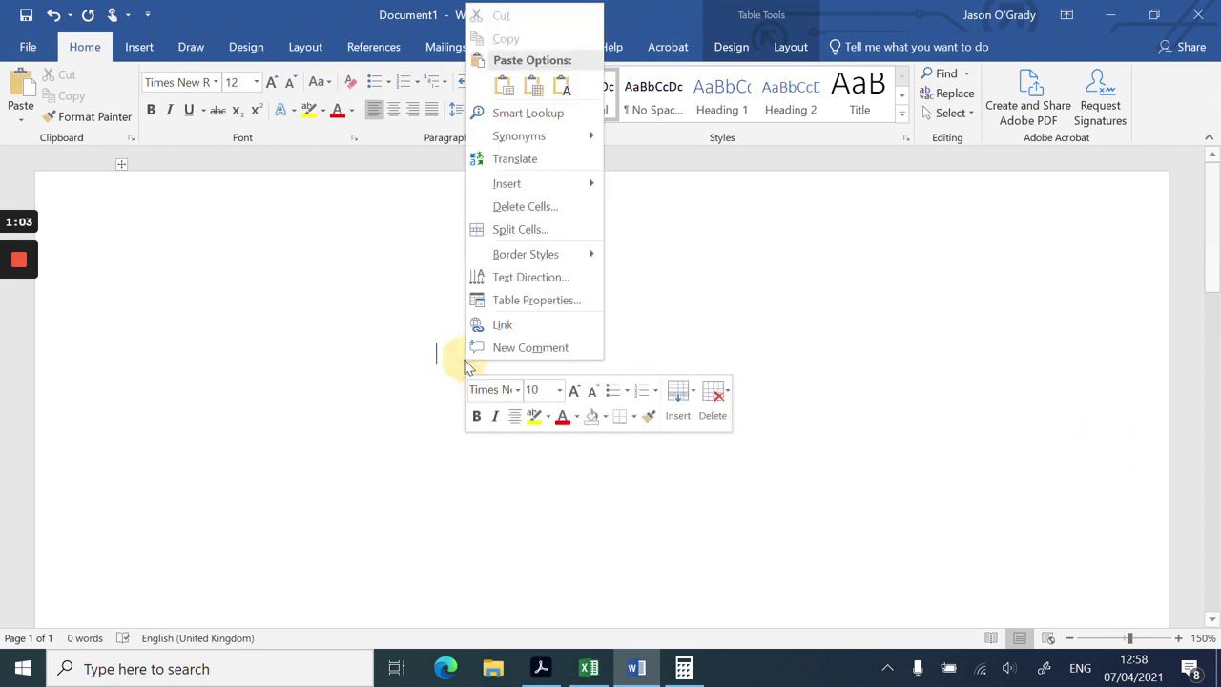
pyautogui.click(497, 78)
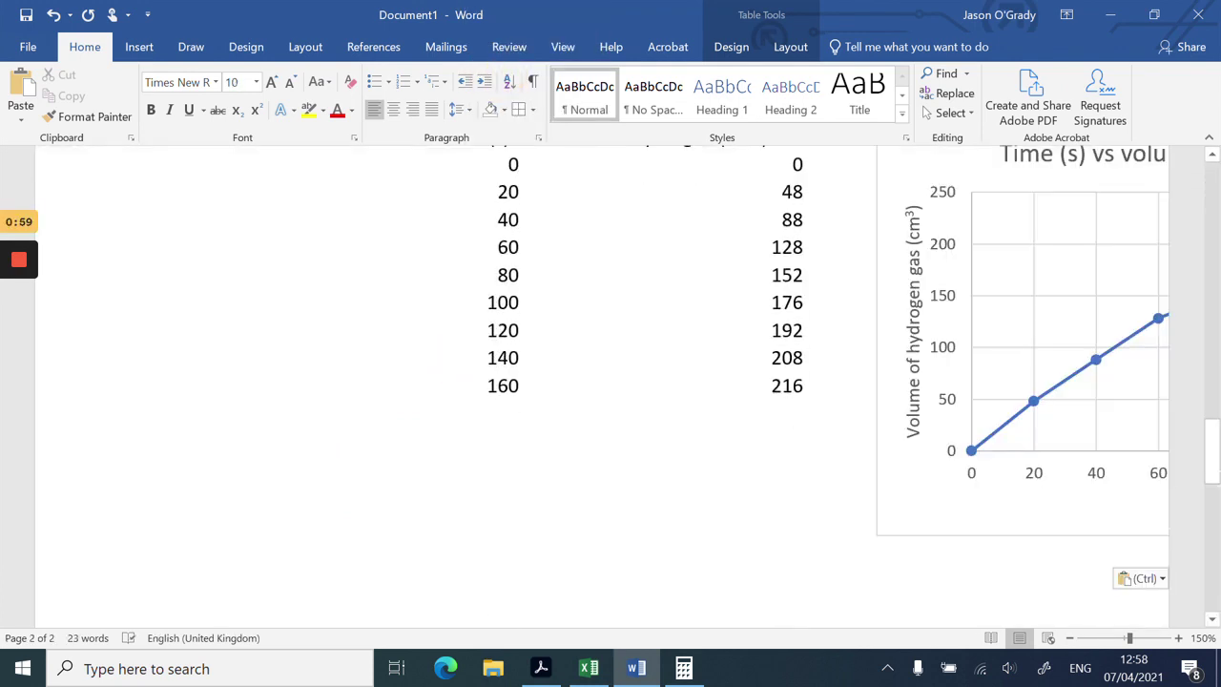
pyautogui.scroll(5, 744, 465)
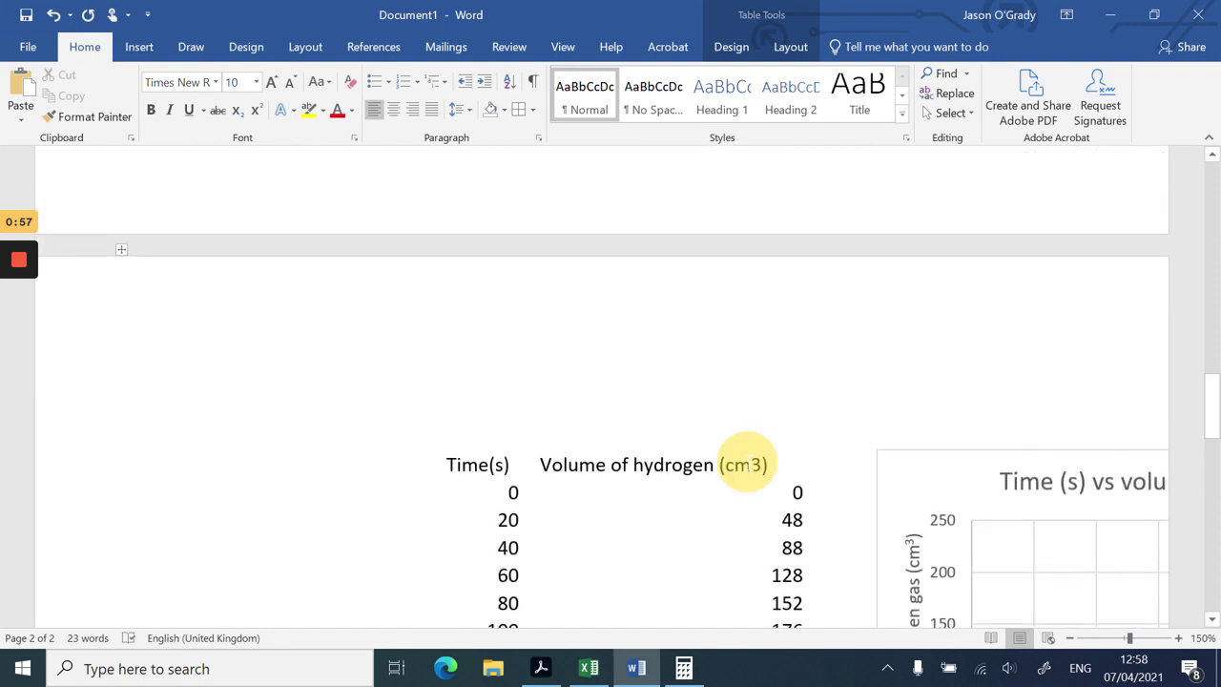
pyautogui.click(445, 432)
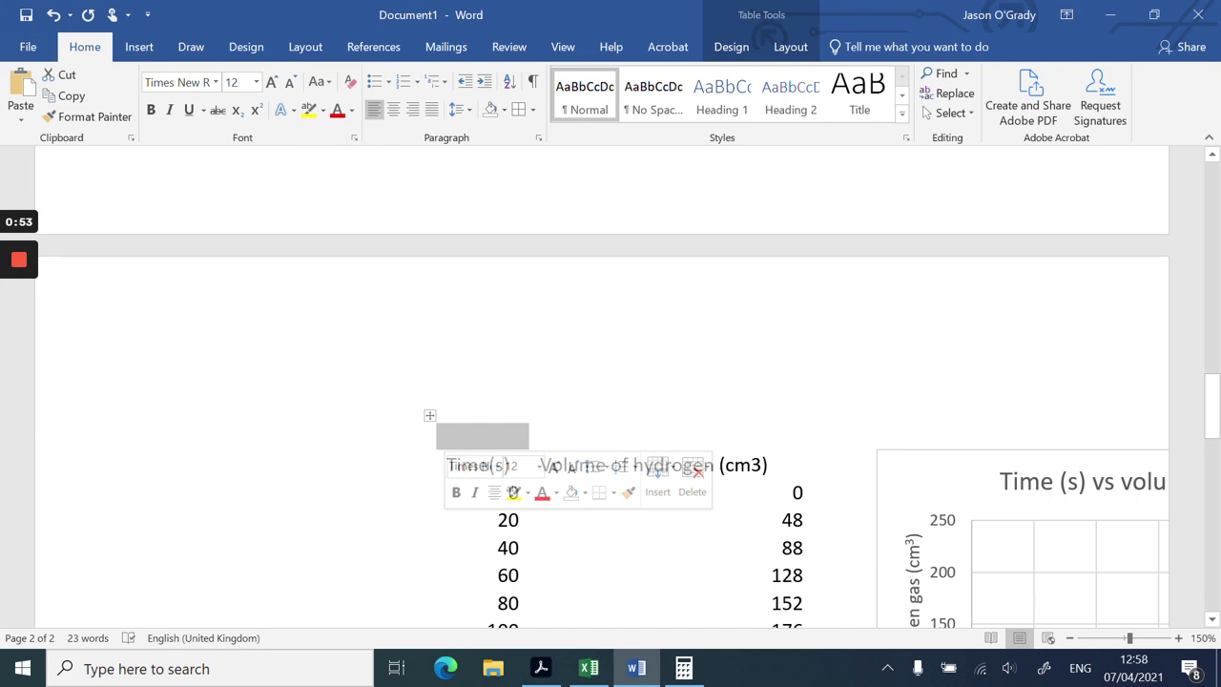
pyautogui.moveTo(429, 415); pyautogui.dragTo(112, 333)
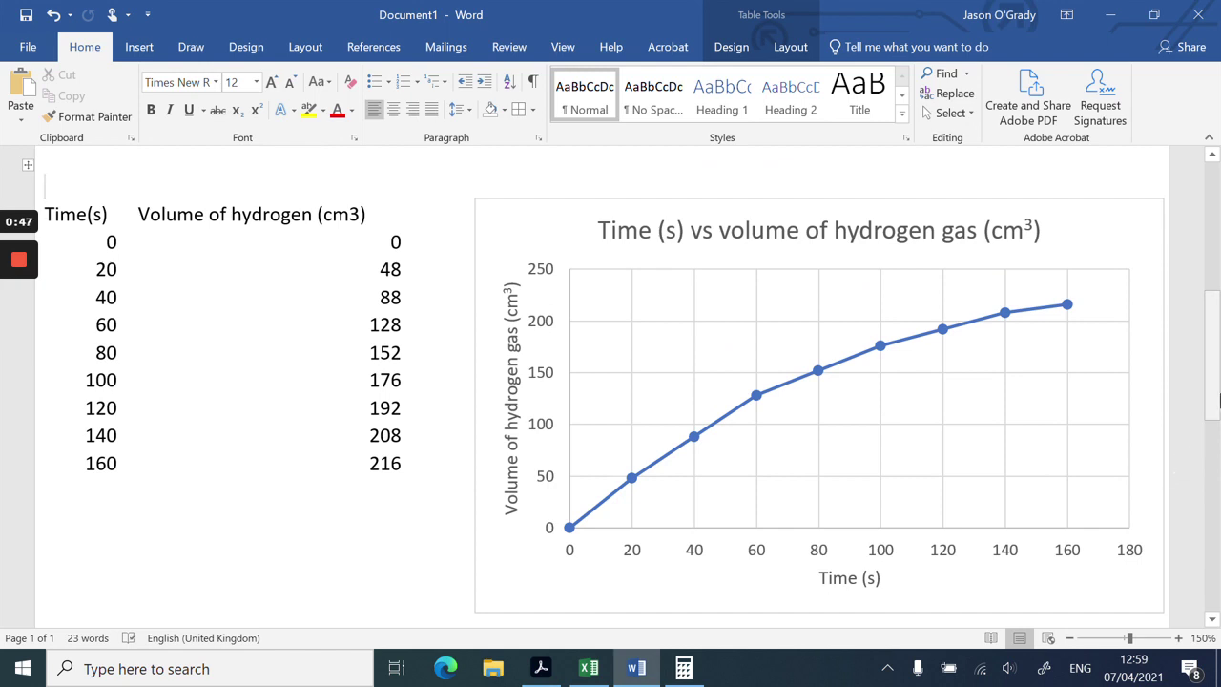
pyautogui.scroll(-1, 1217, 401)
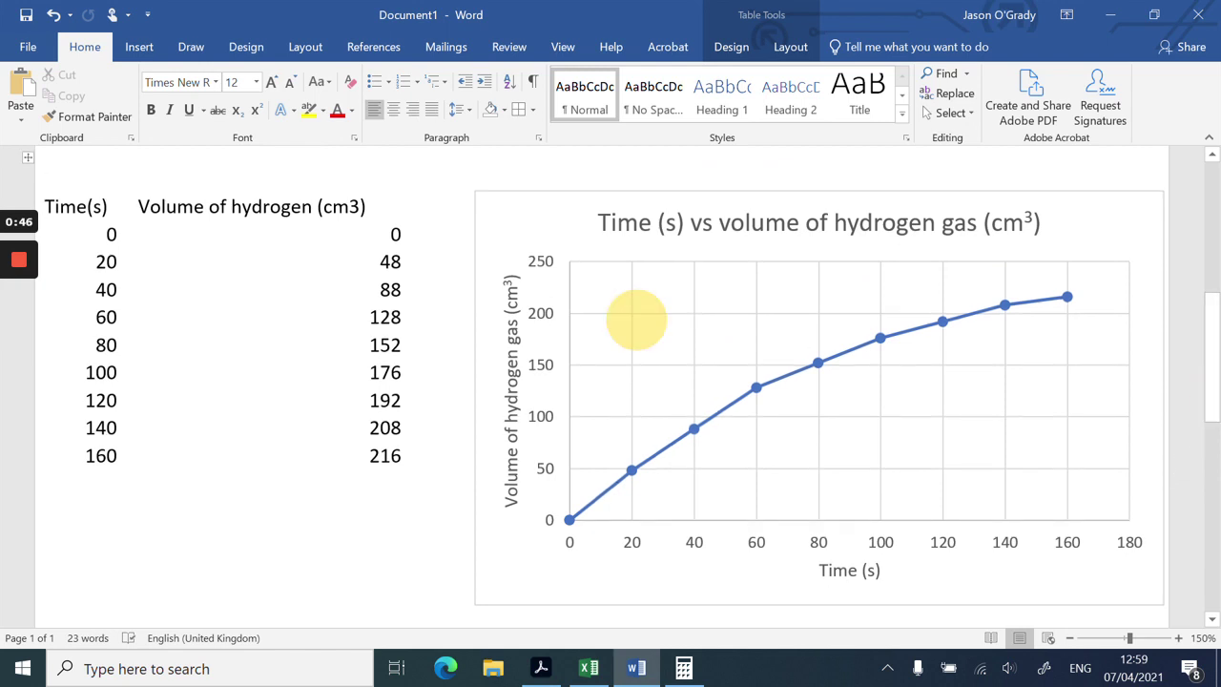
pyautogui.click(136, 49)
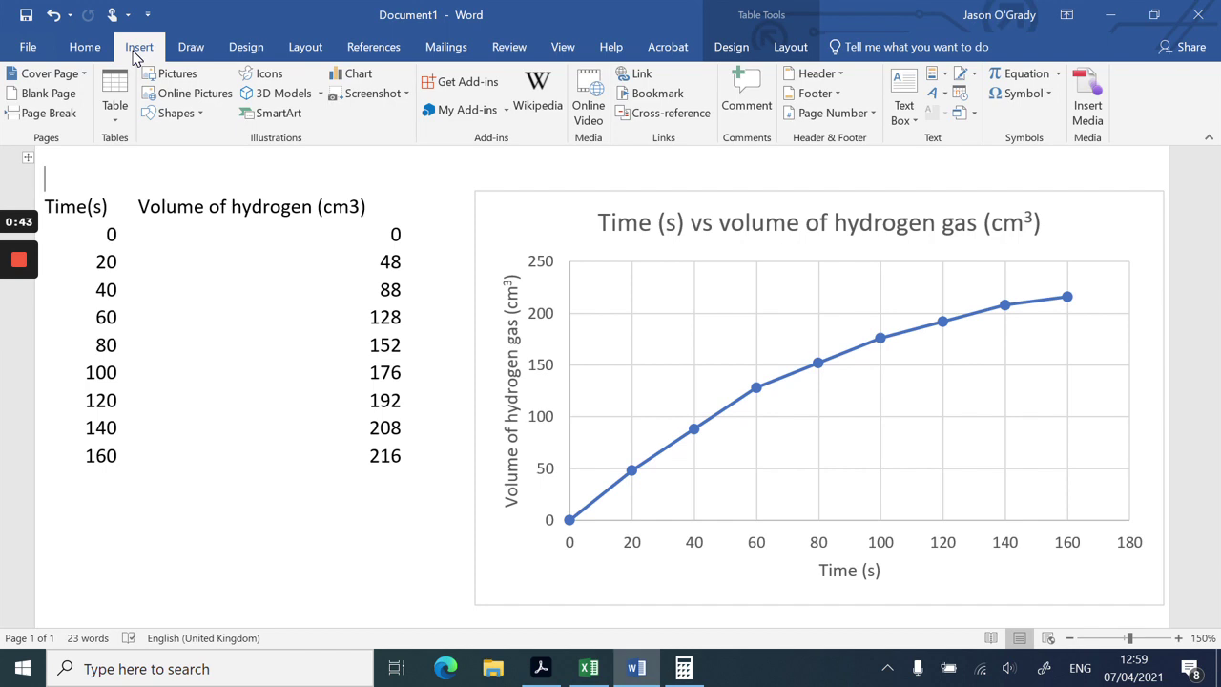
# Step: Draw a straight tangent line from the chart's origin along the initial slope, aligning its endpoints
pyautogui.click(200, 114)
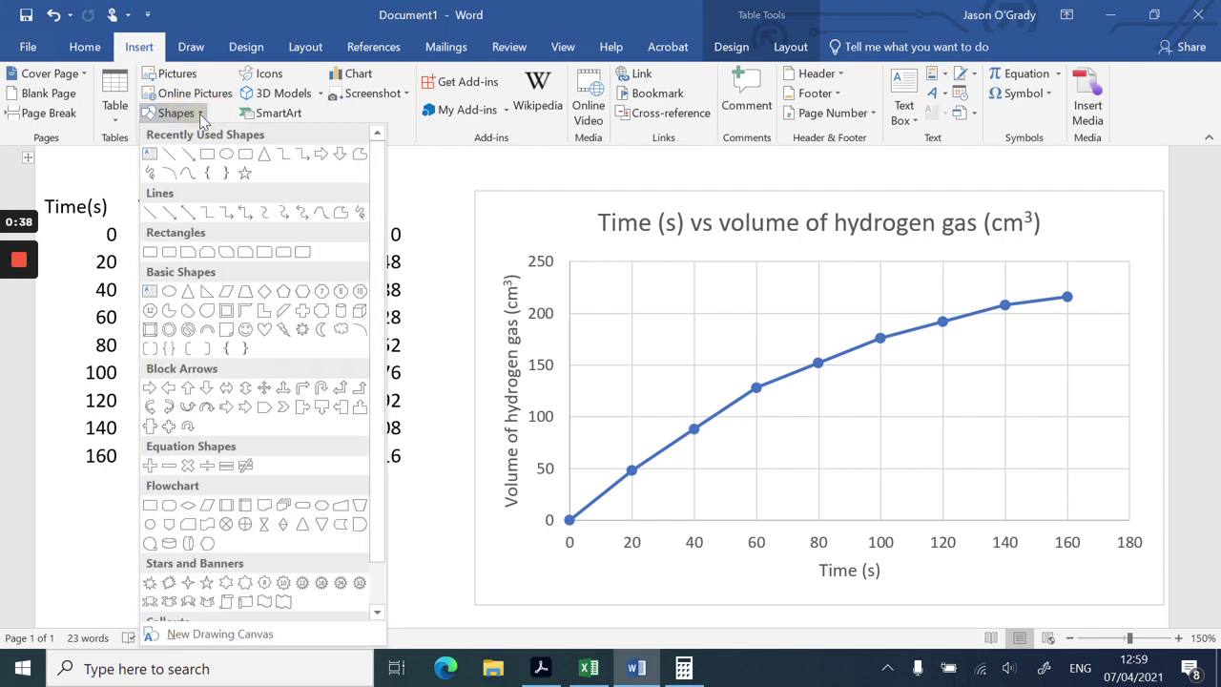
pyautogui.click(164, 151)
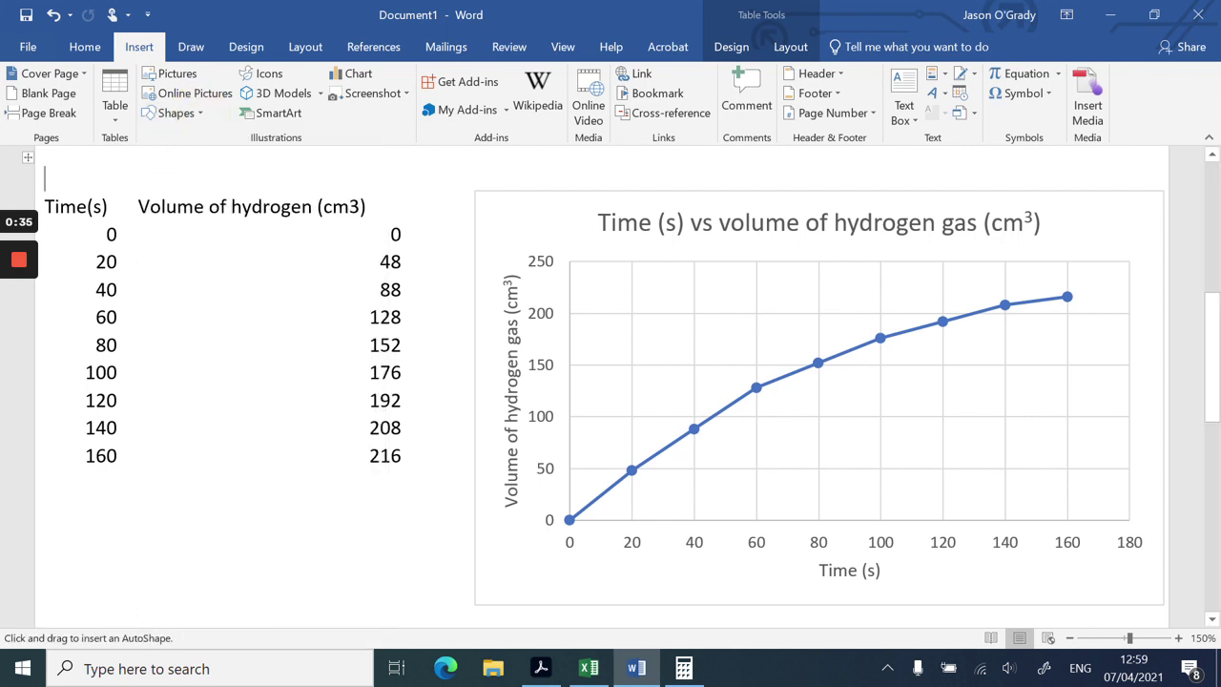
pyautogui.moveTo(571, 509)
pyautogui.mouseDown()
pyautogui.moveTo(777, 303)
pyautogui.moveTo(868, 256)
pyautogui.mouseUp()
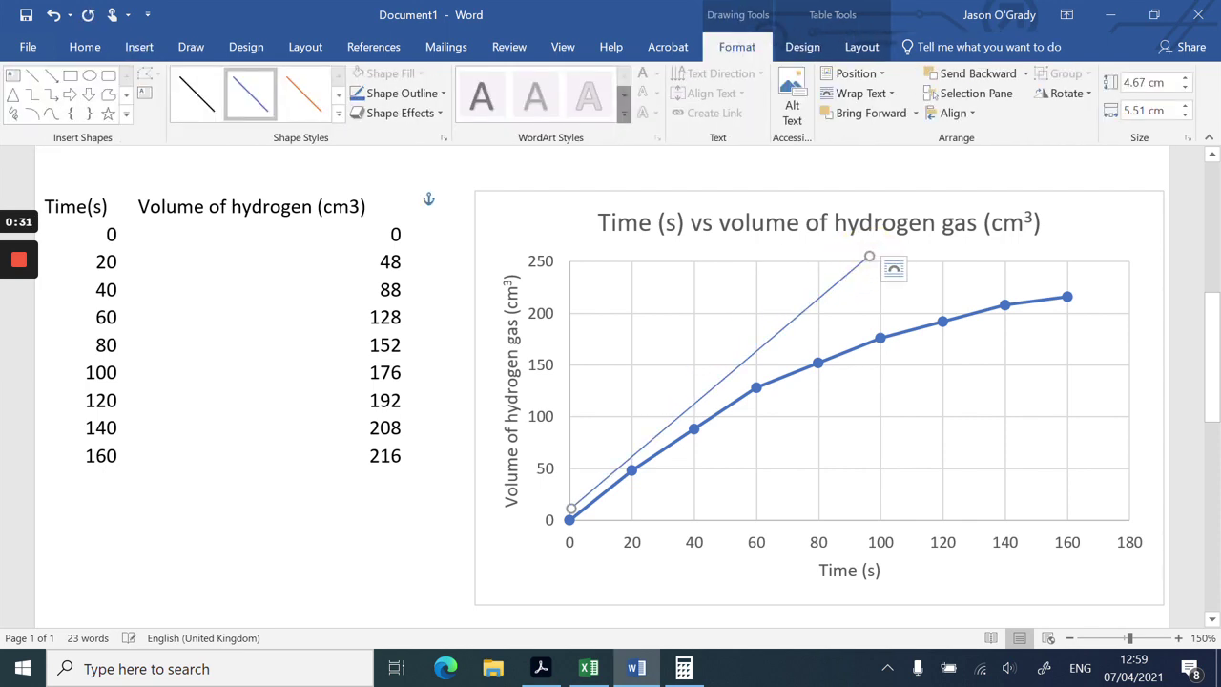
pyautogui.moveTo(789, 325); pyautogui.dragTo(788, 334)
pyautogui.moveTo(868, 267); pyautogui.dragTo(879, 266)
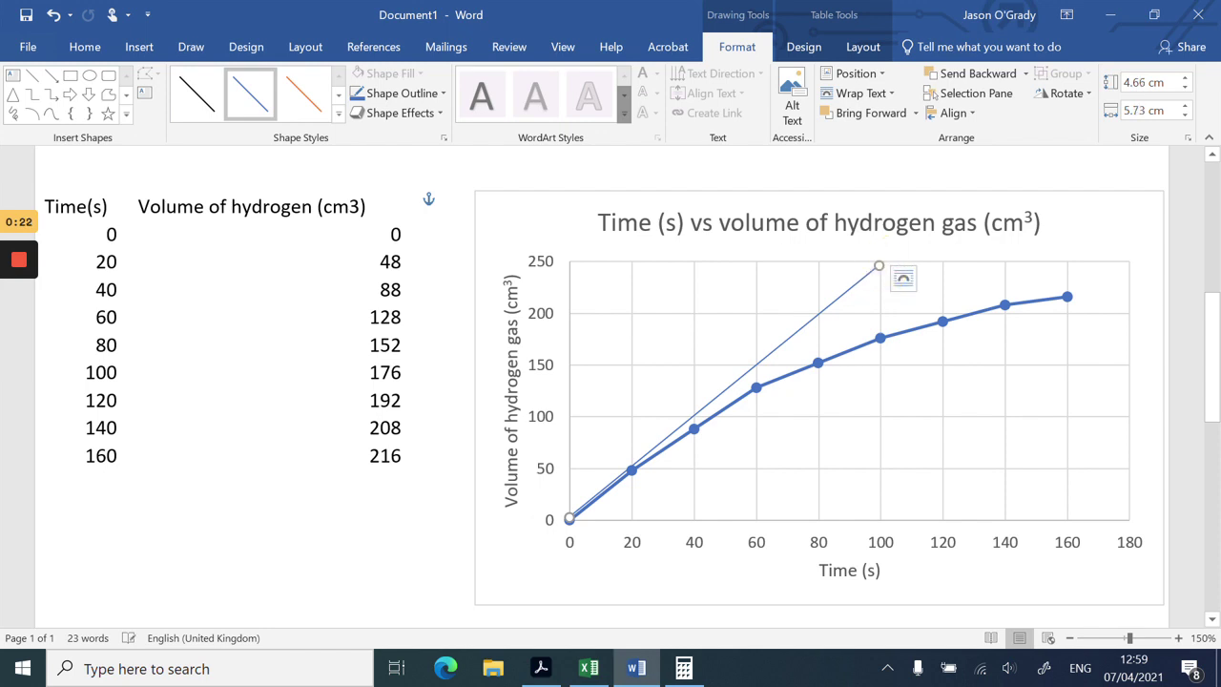
pyautogui.moveTo(817, 313); pyautogui.dragTo(816, 316)
pyautogui.click(414, 593)
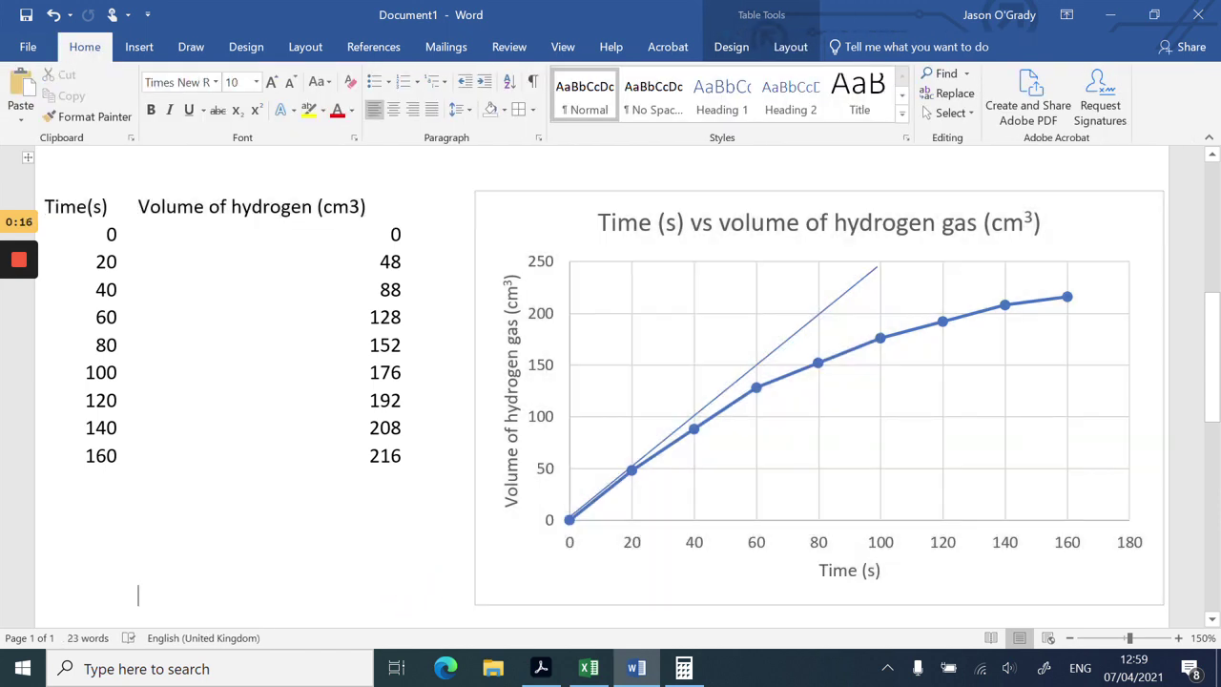
# Step: Raise the tangent line's upper end to meet the 250 cm³ gridline at about 100 s
pyautogui.click(866, 272)
pyautogui.moveTo(878, 269); pyautogui.dragTo(882, 261)
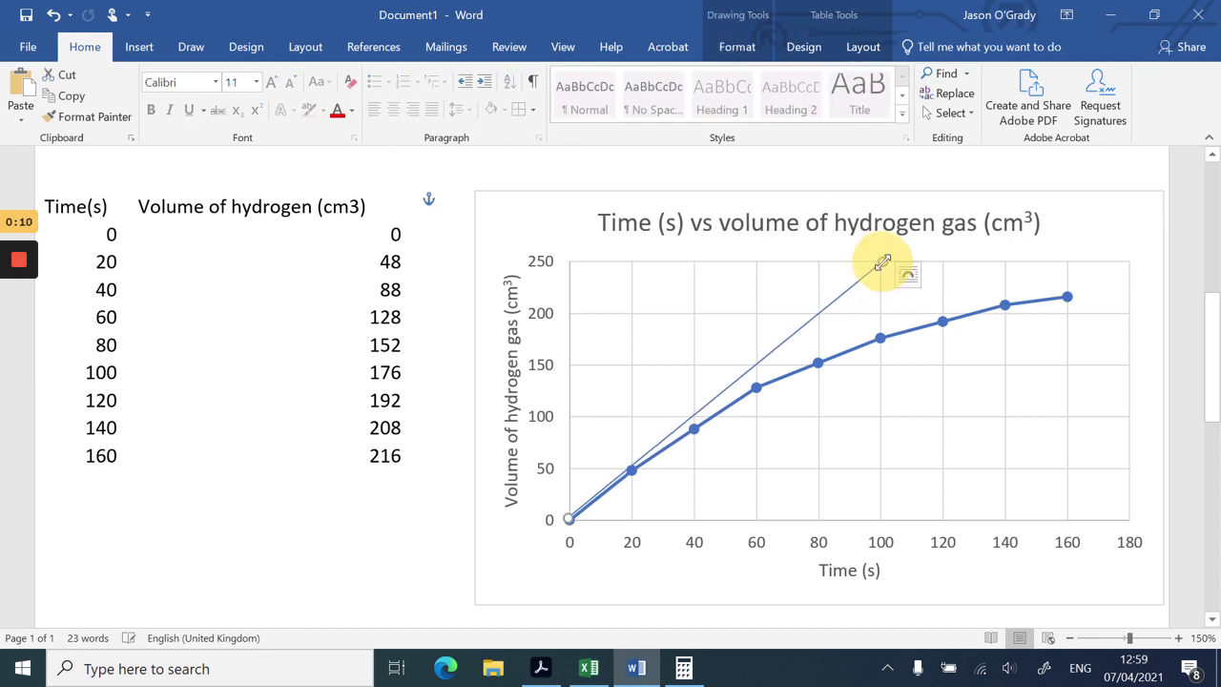
pyautogui.click(391, 537)
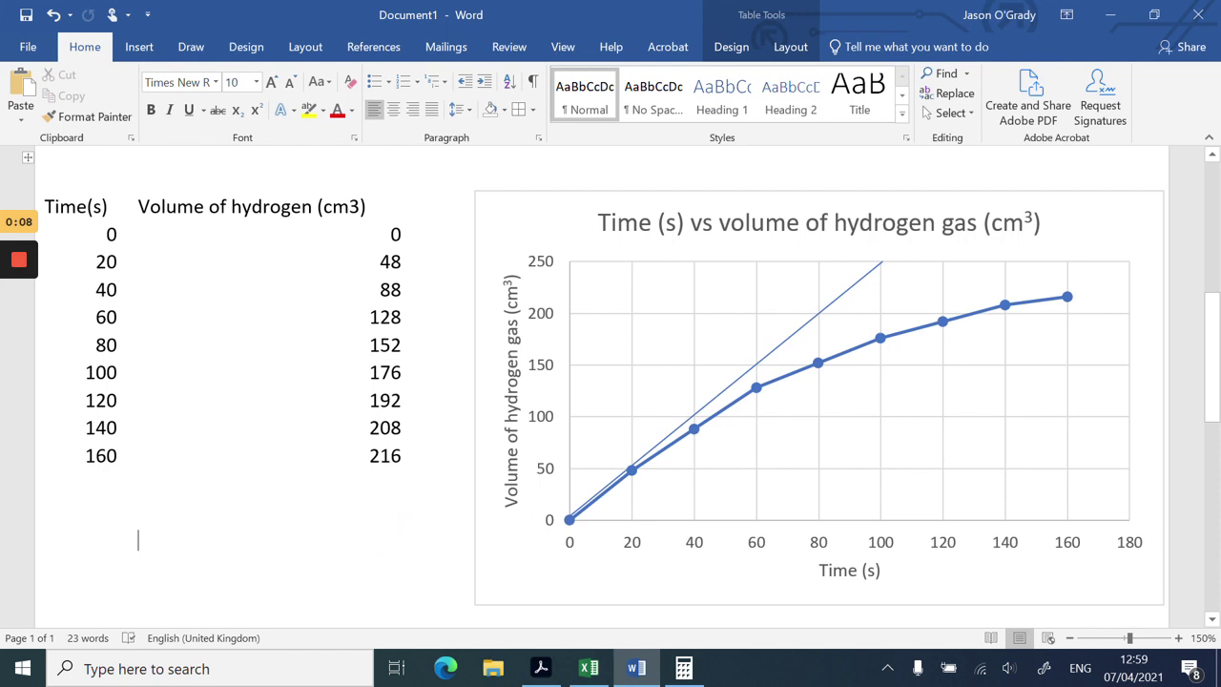